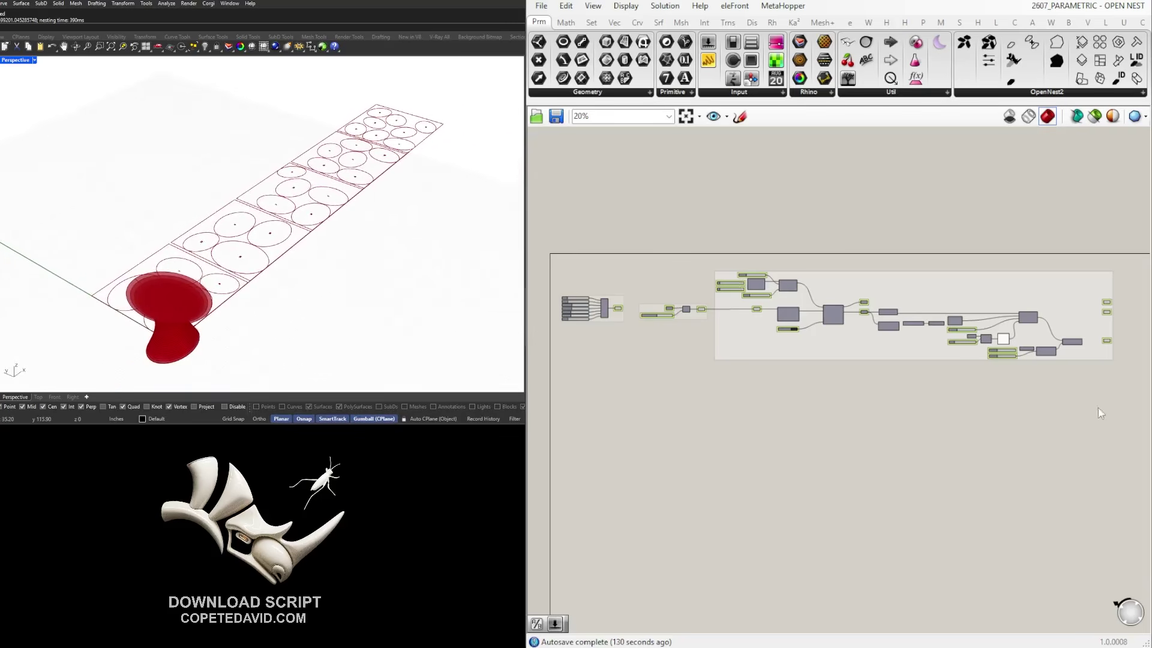
Draw a box beside the nested sheets in the Perspective viewport
left_click_drag(1045, 347, 707, 257)
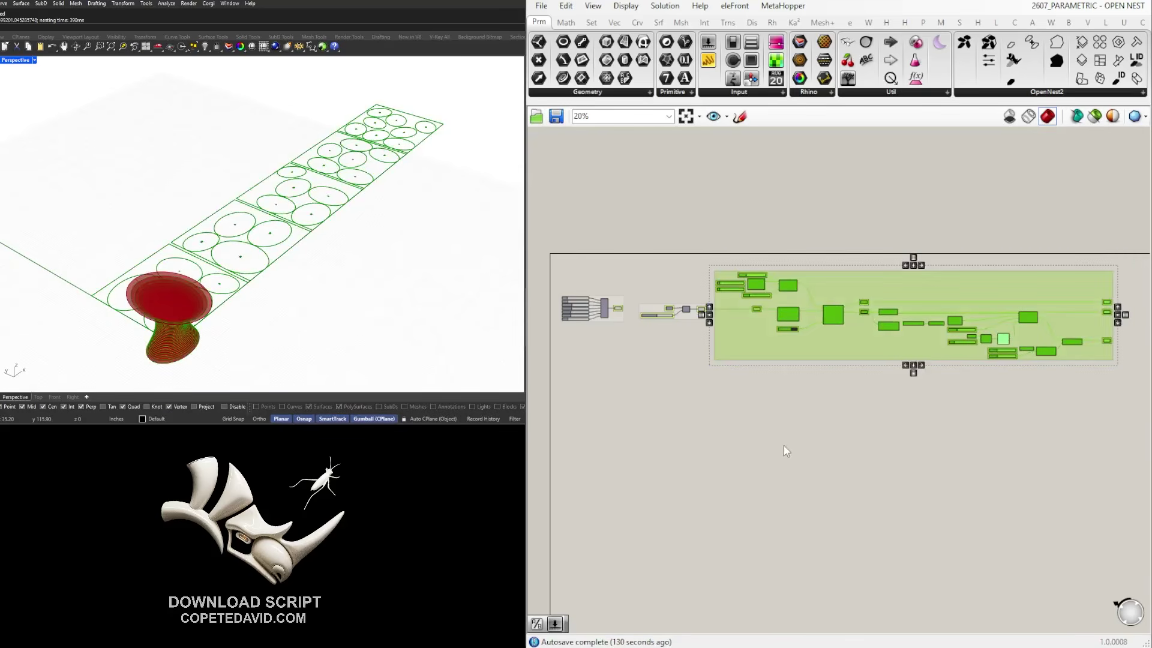
left_click(784, 445)
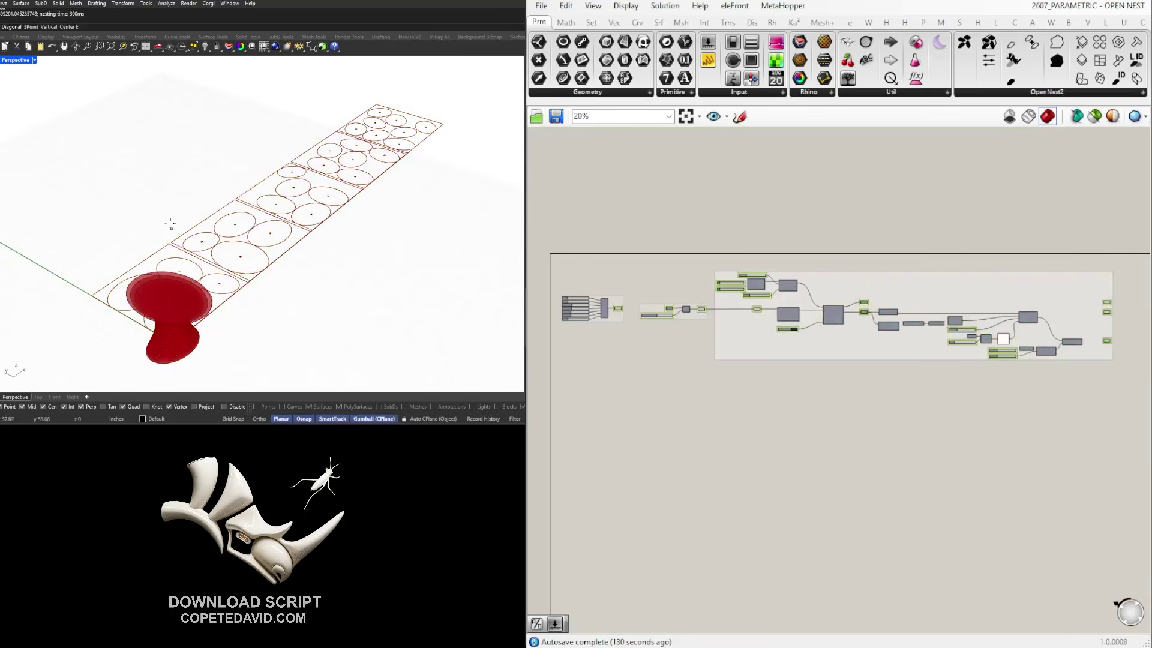
left_click(123, 196)
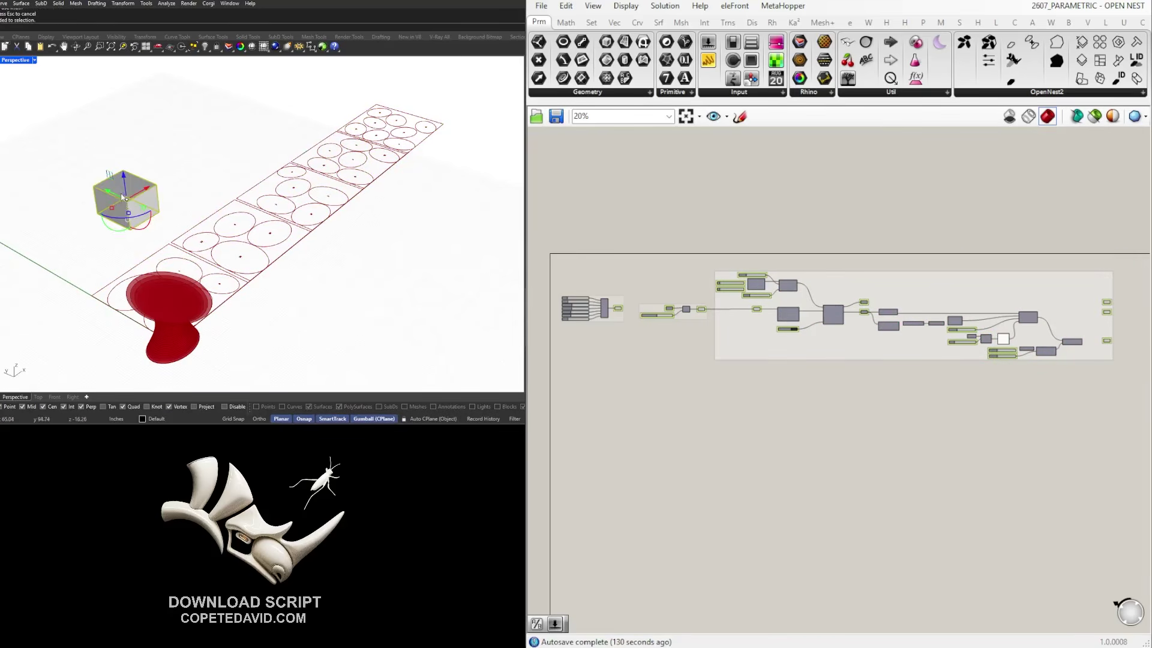
Disconnect the twisted ellipse from the contour group's MODEL geometry parameter and reference the box there as its single geometry
scroll(717, 301, "up", 6)
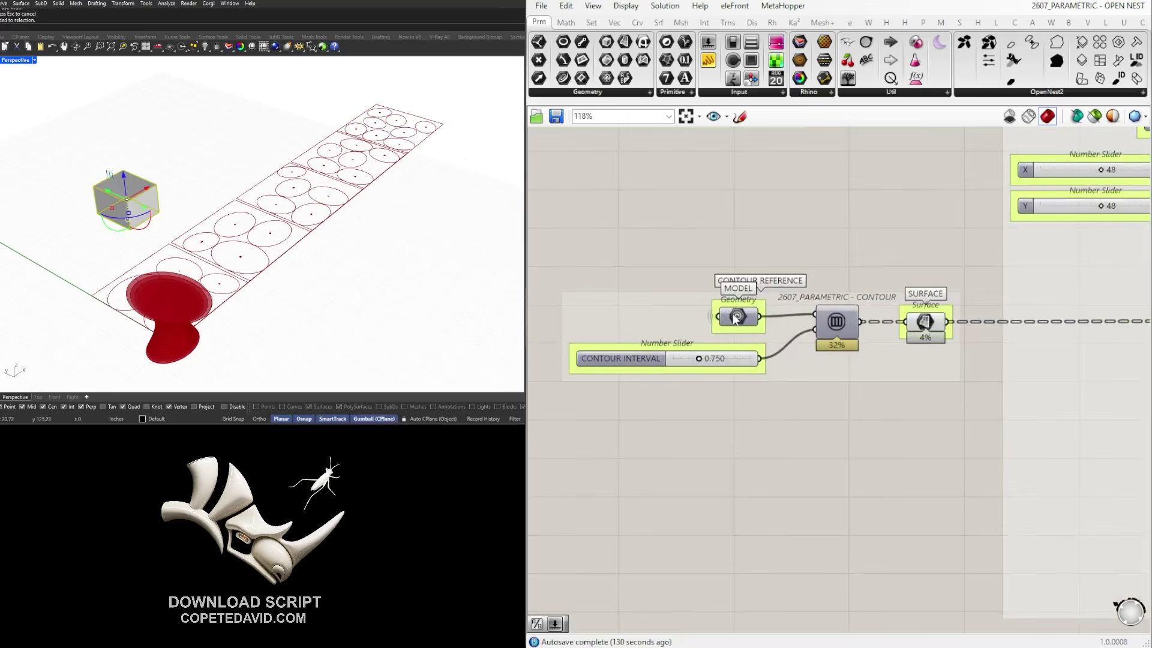
right_click(735, 318)
scroll(785, 324, "down", 1)
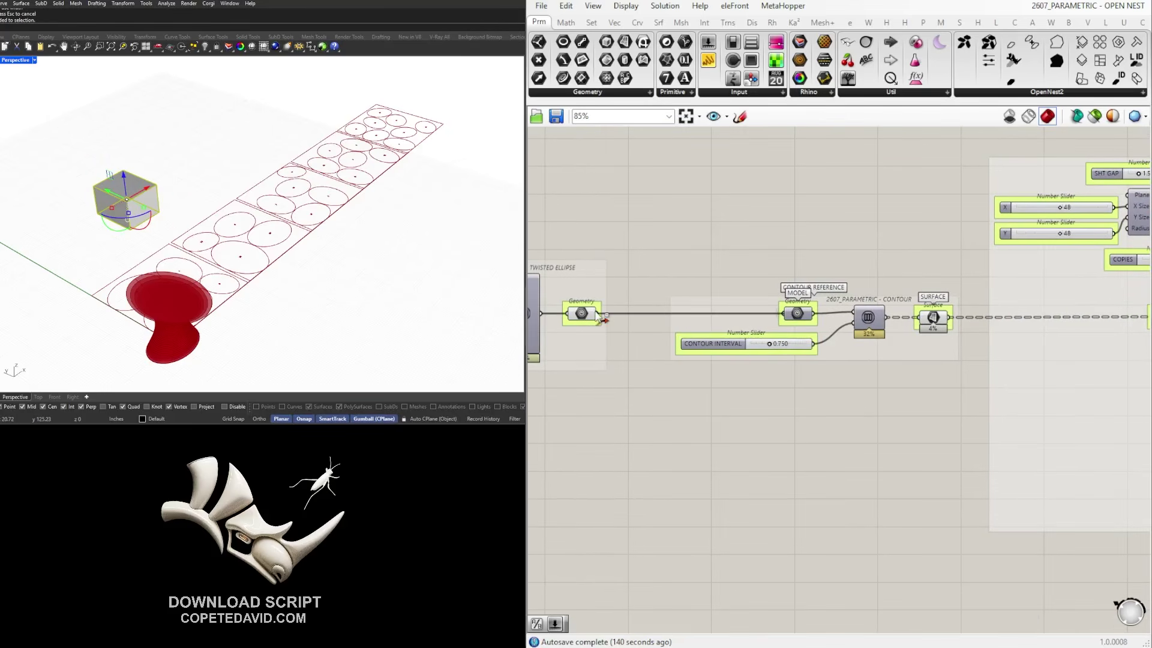
left_click_drag(598, 317, 782, 313, "ctrl")
right_click(788, 308)
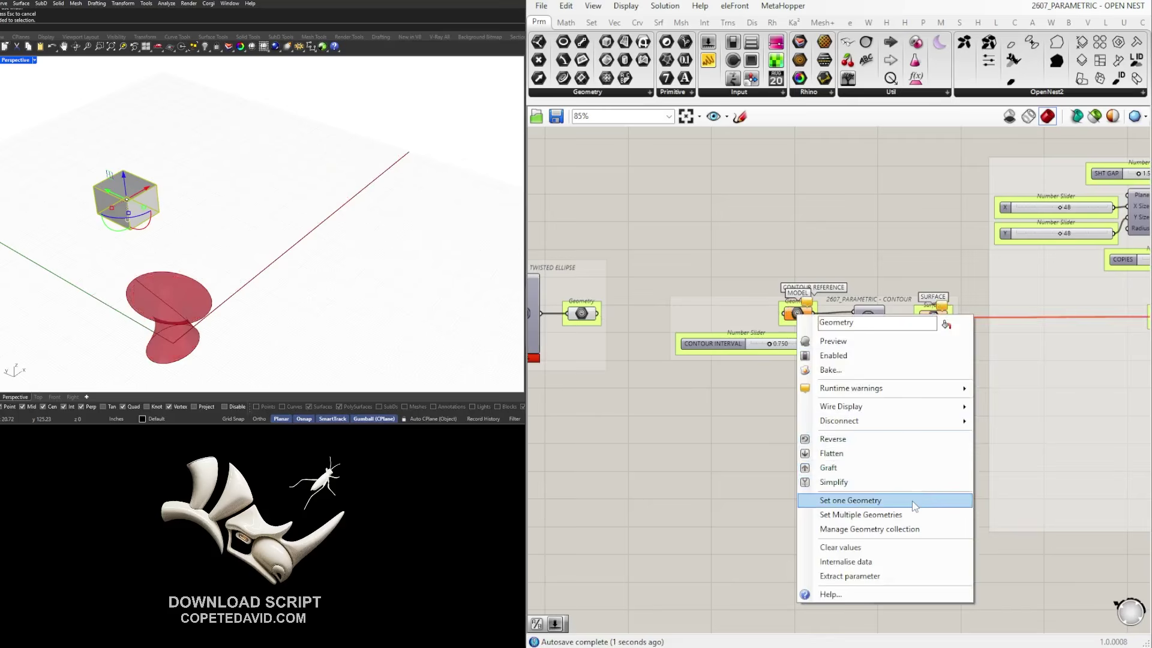
left_click(852, 498)
right_click_drag(342, 269, 190, 94)
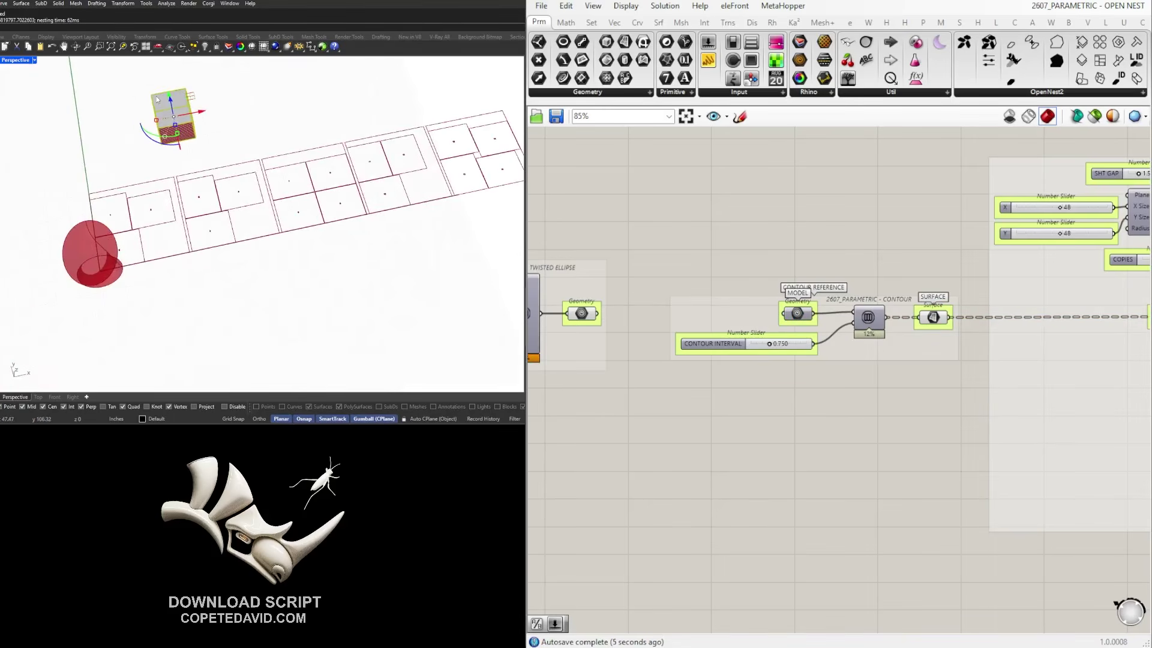
Reconnect the twisted ellipse geometry to the contour group's MODEL parameter and delete the box from the model
scroll(859, 209, "down", 3)
scroll(855, 355, "up", 4)
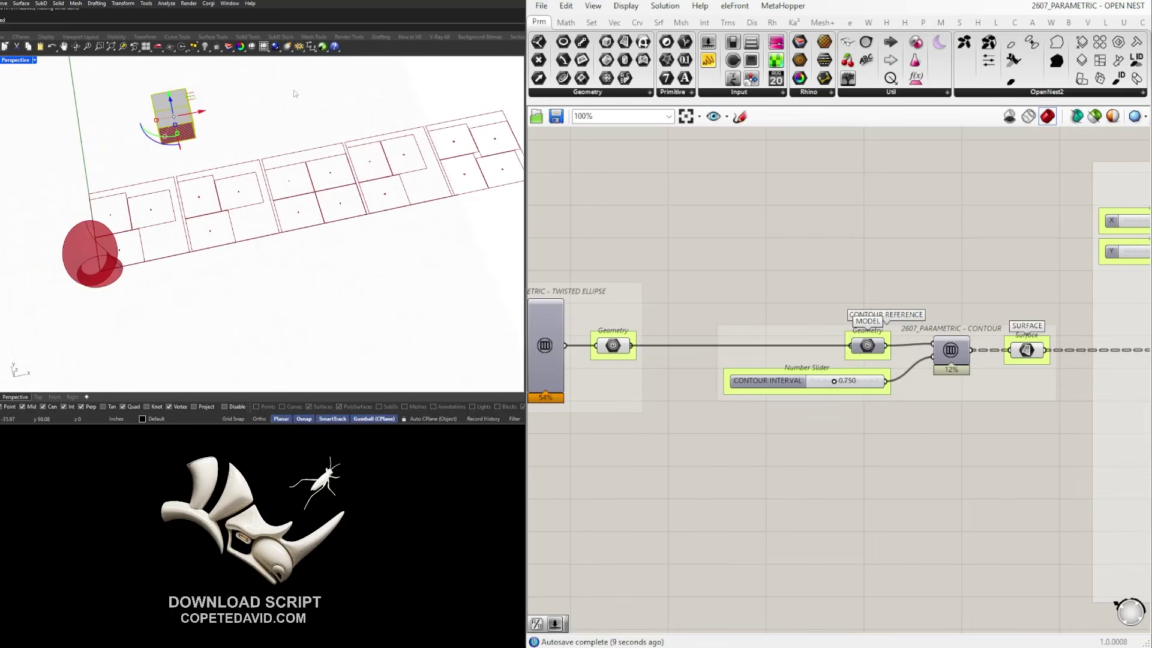
left_click_drag(264, 103, 153, 141)
key("Delete")
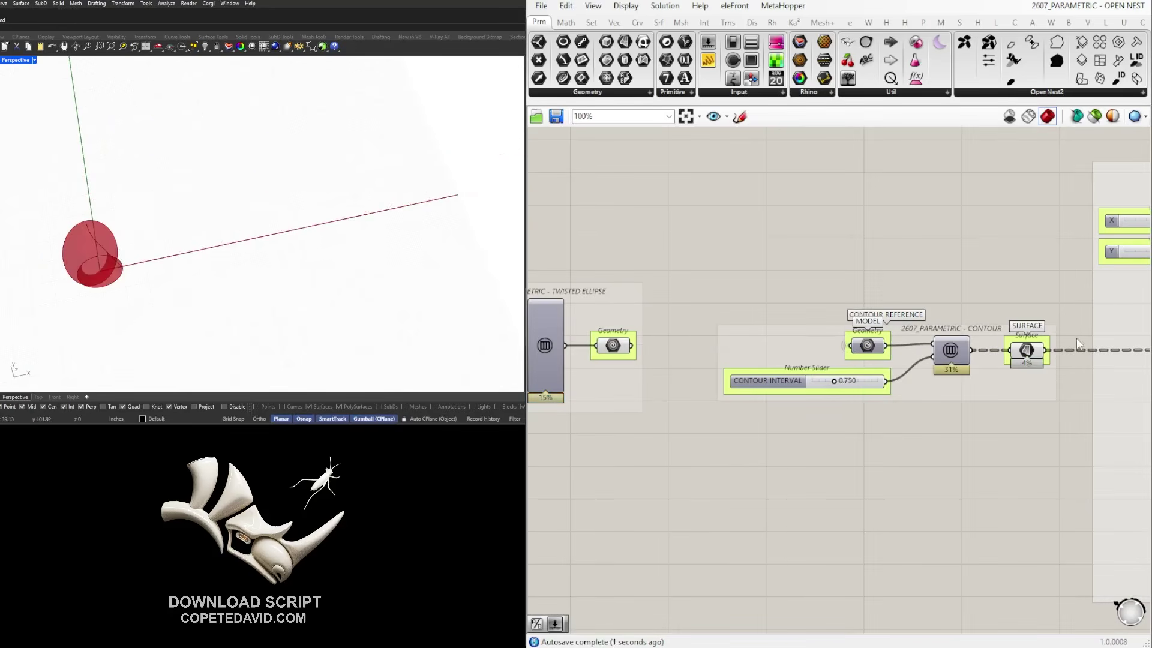
Examine the nested sheets and the number labels on the elliptical parts up close
right_click_drag(360, 210, 258, 163)
scroll(226, 124, "up", 5)
scroll(907, 251, "down", 5)
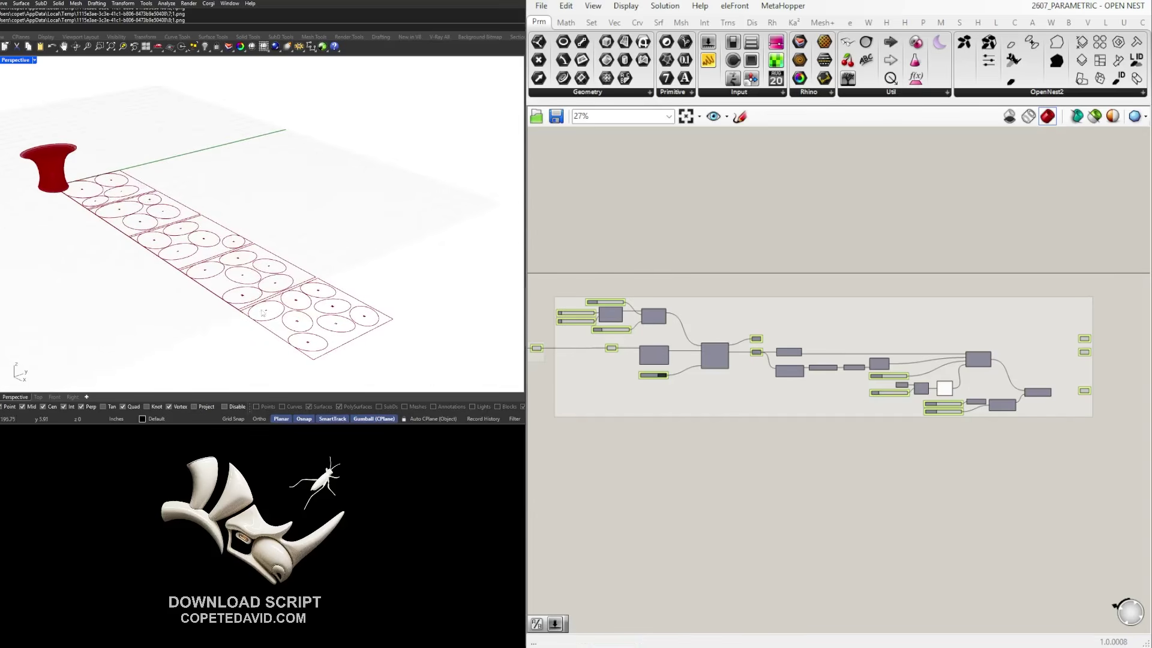
scroll(263, 313, "up", 8)
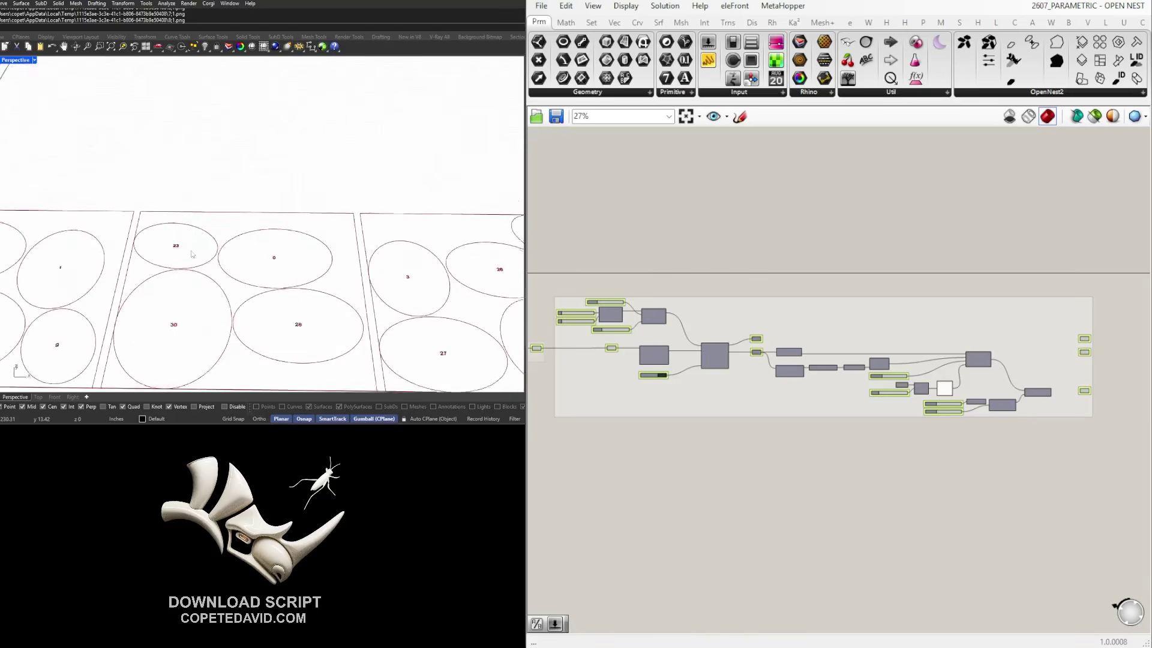
right_click_drag(192, 254, 144, 302)
scroll(161, 325, "down", 5)
scroll(959, 469, "up", 2)
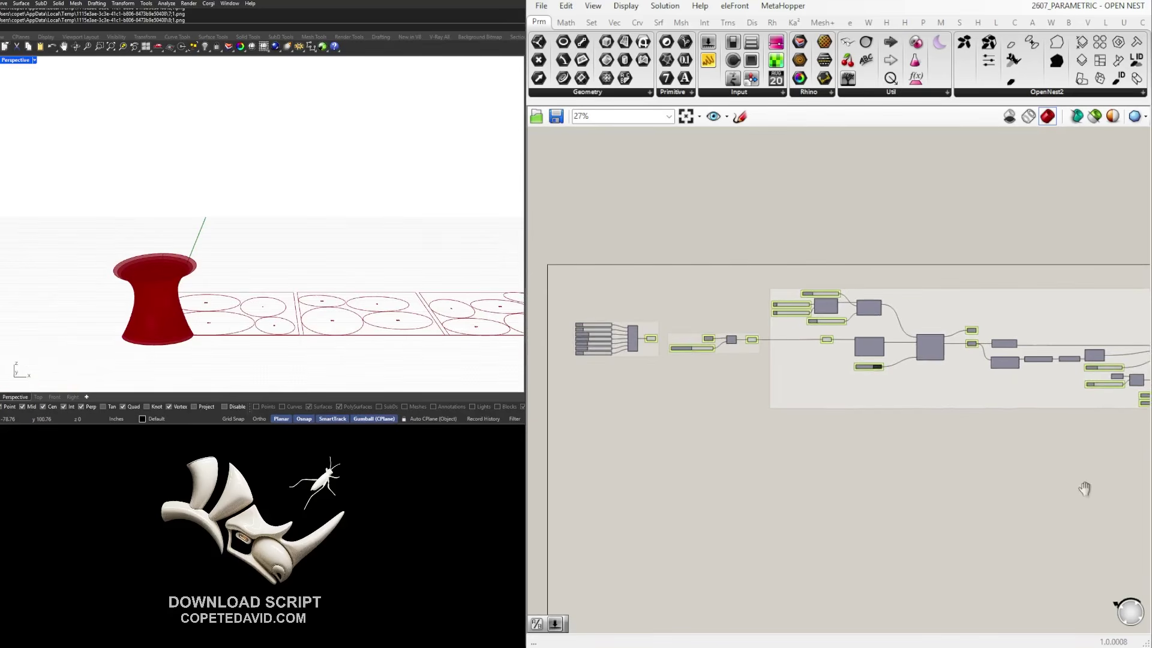
Move the whole twisted ellipse 3D MODEL REFERENCE group slightly farther away from the contour group
scroll(784, 380, "up", 3)
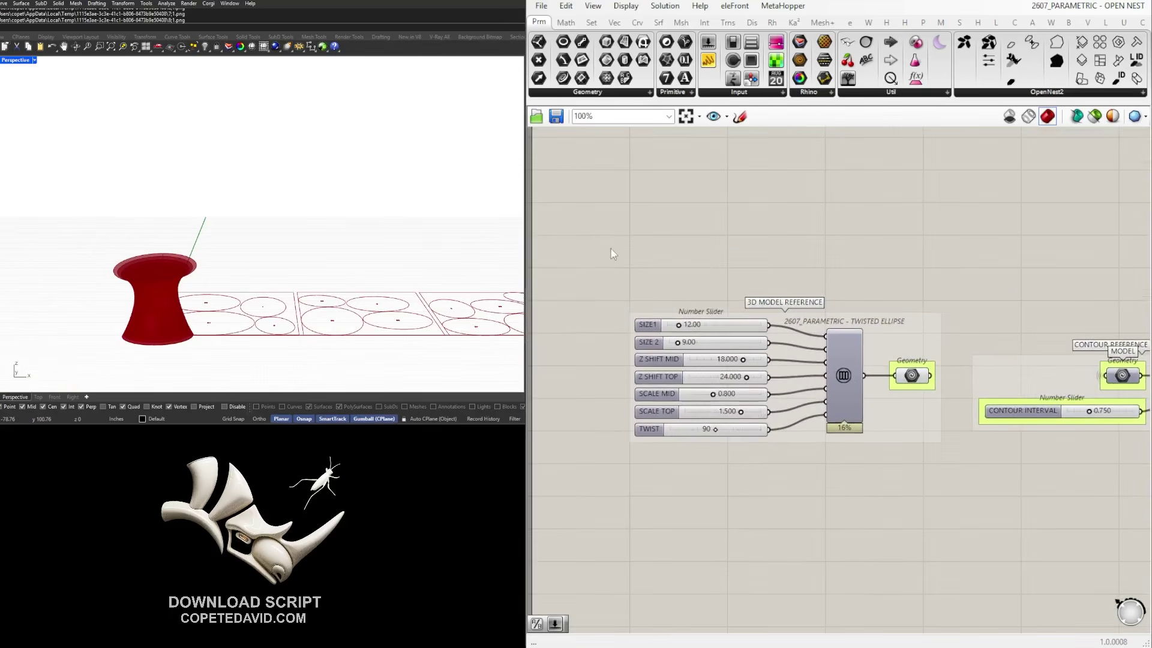
left_click_drag(565, 245, 934, 496)
left_click(937, 451)
left_click_drag(592, 273, 960, 533)
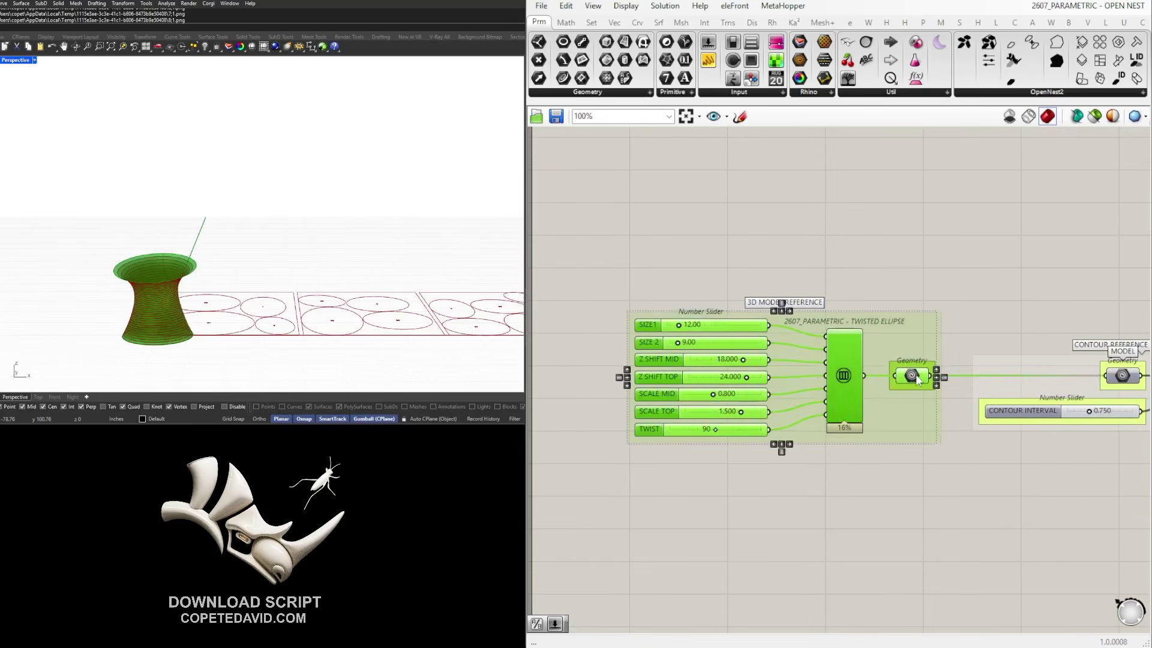
left_click_drag(916, 377, 873, 376)
left_click(747, 270)
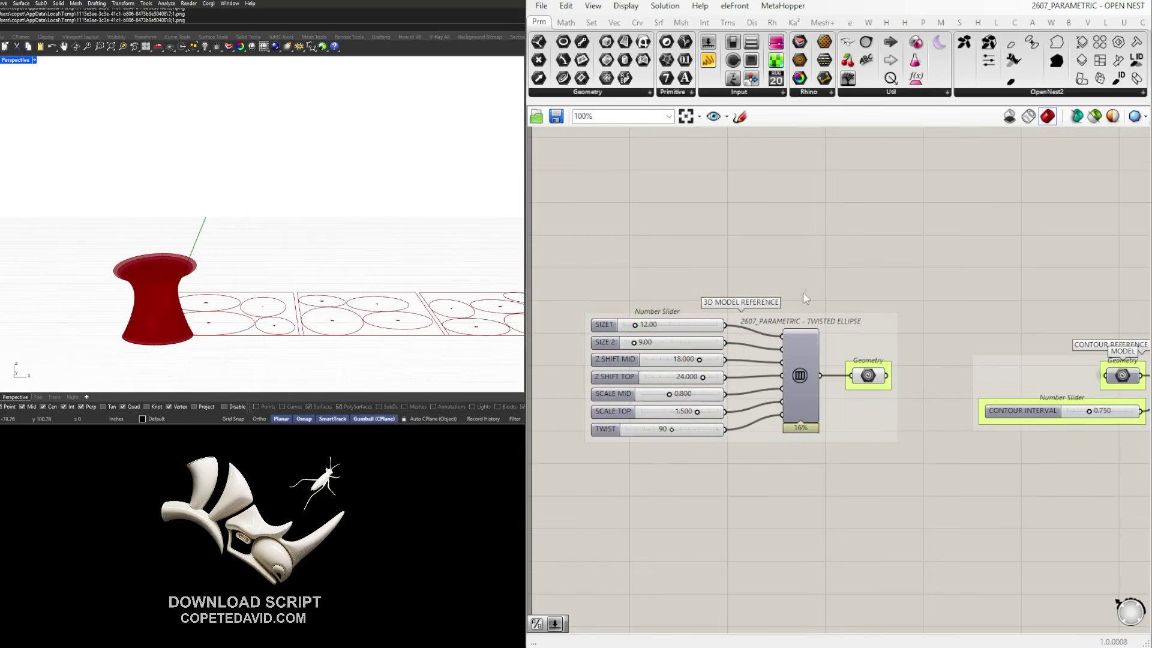
Examine how the twisted ellipse's Geometry output feeds the contour group, highlighting both groups to compare their geometry in the model
right_click_drag(805, 298, 699, 267)
left_click(760, 350)
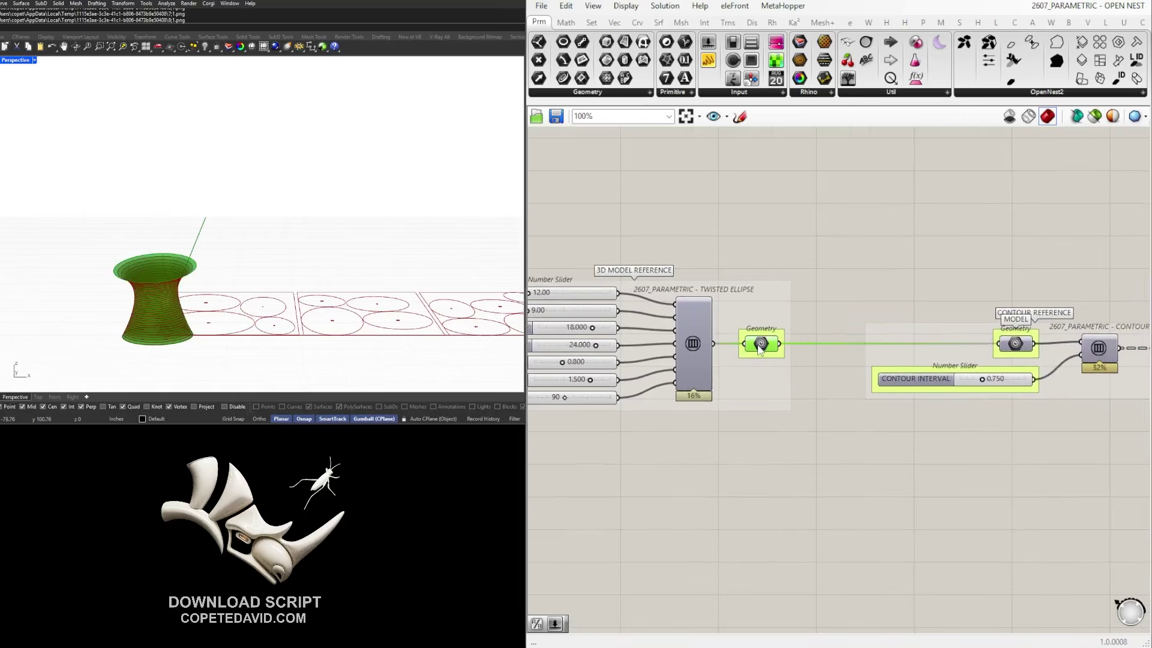
scroll(849, 301, "down", 1)
right_click_drag(963, 499, 821, 500)
left_click(820, 483)
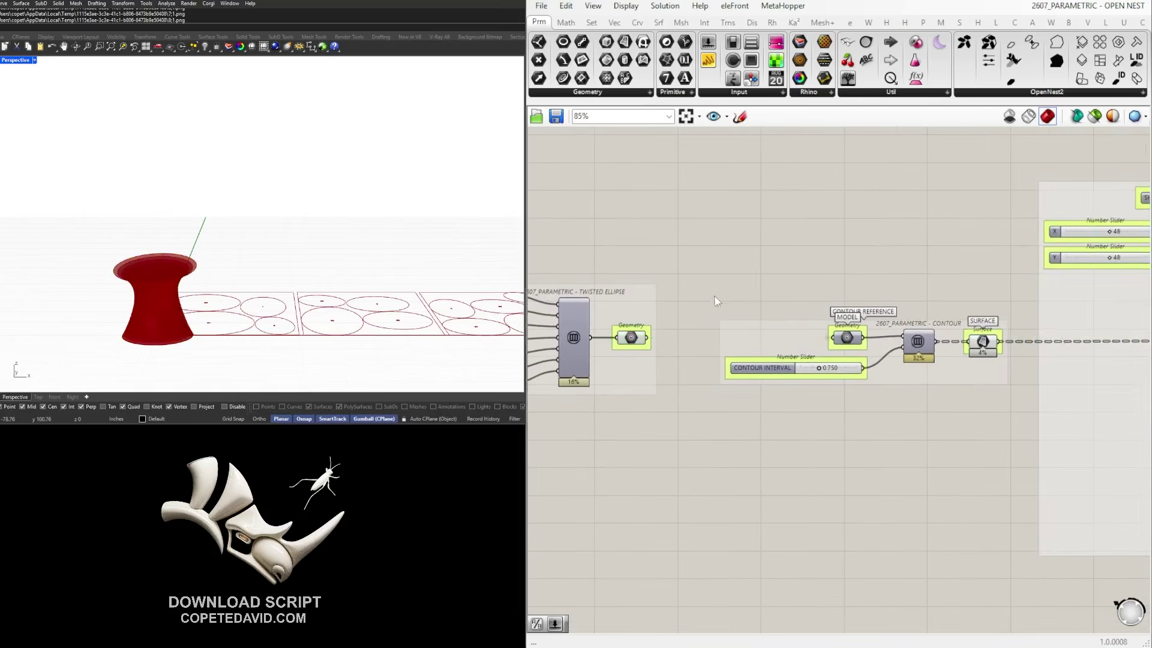
left_click_drag(704, 281, 1025, 407)
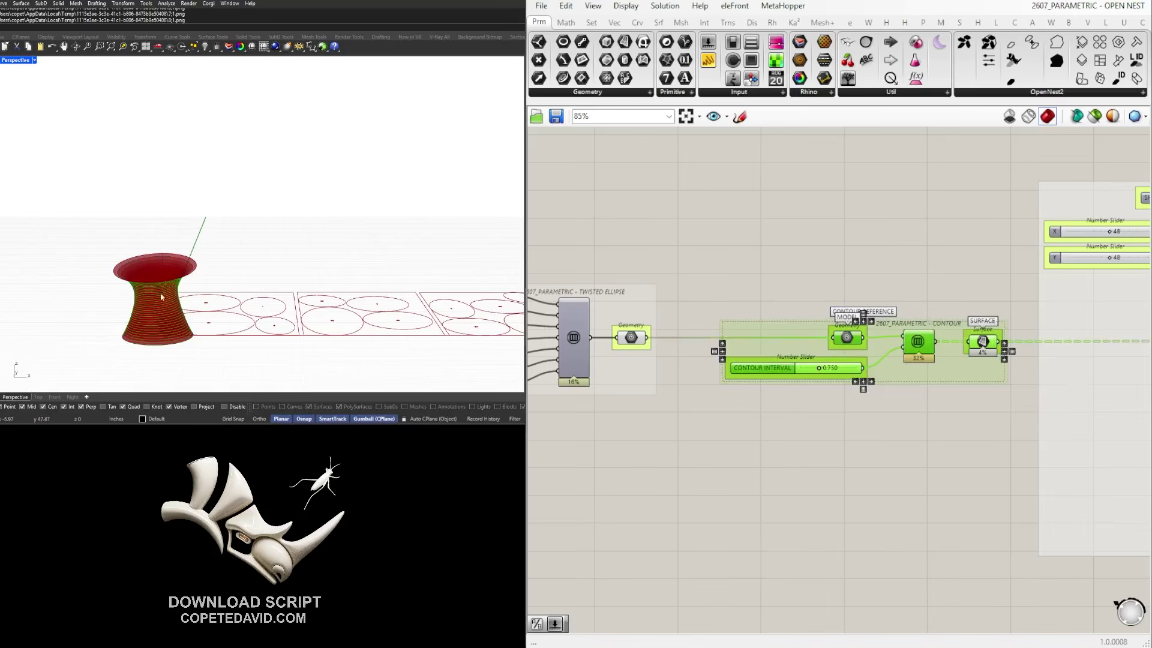
scroll(867, 453, "down", 1)
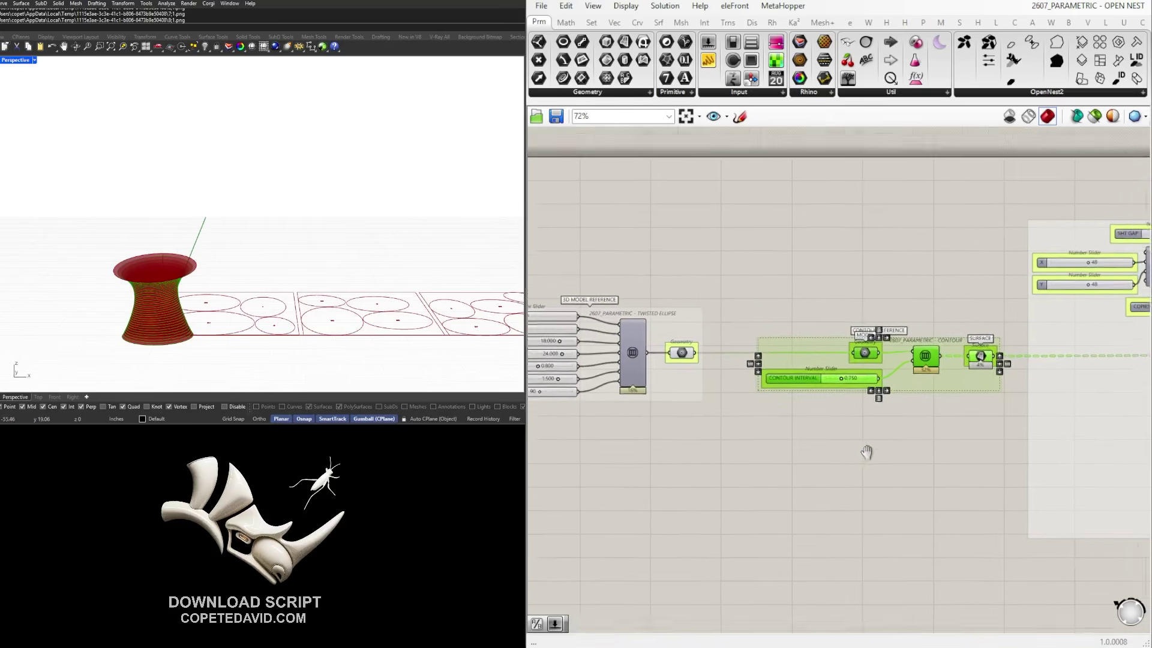
left_click(868, 446)
scroll(855, 432, "down", 1)
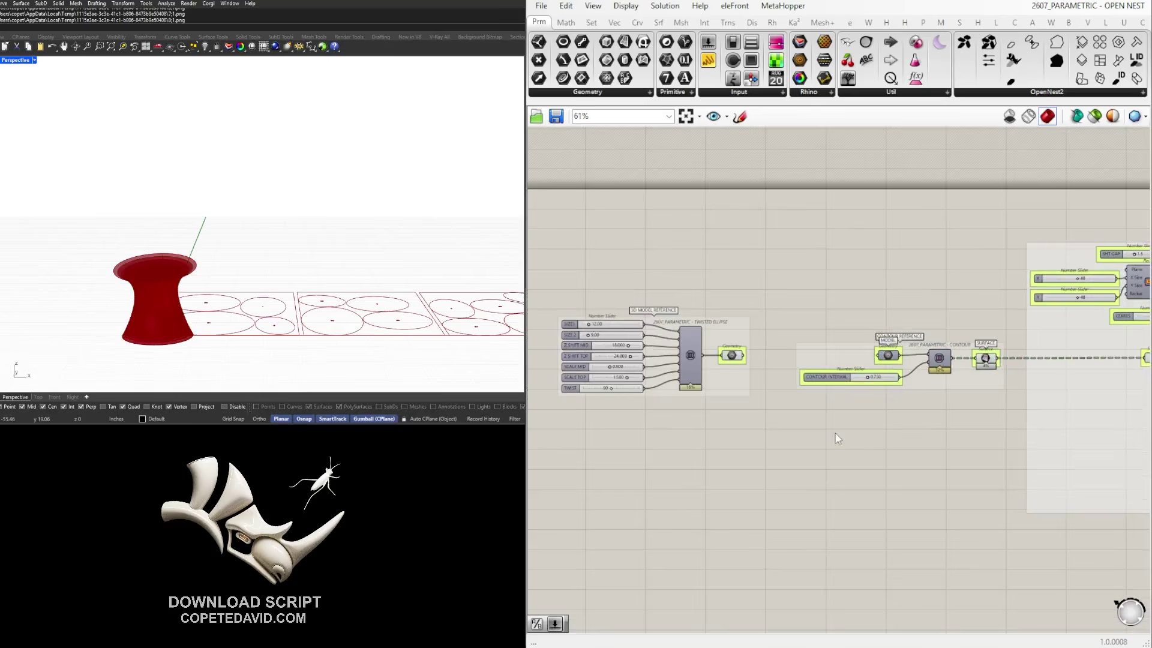
left_click_drag(581, 265, 1028, 447)
left_click(1029, 470)
Review the nesting group, including the sheet size, gap and copies inputs feeding the Sheets component
right_click_drag(1107, 531, 754, 405)
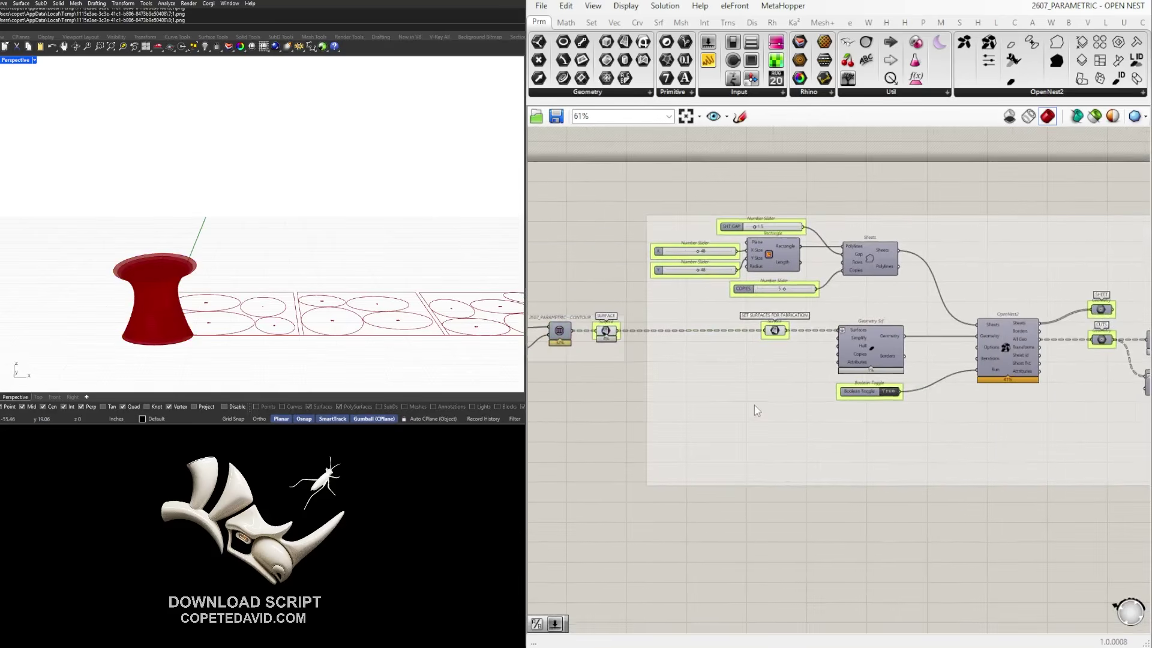
scroll(754, 405, "down", 5)
scroll(578, 243, "down", 1)
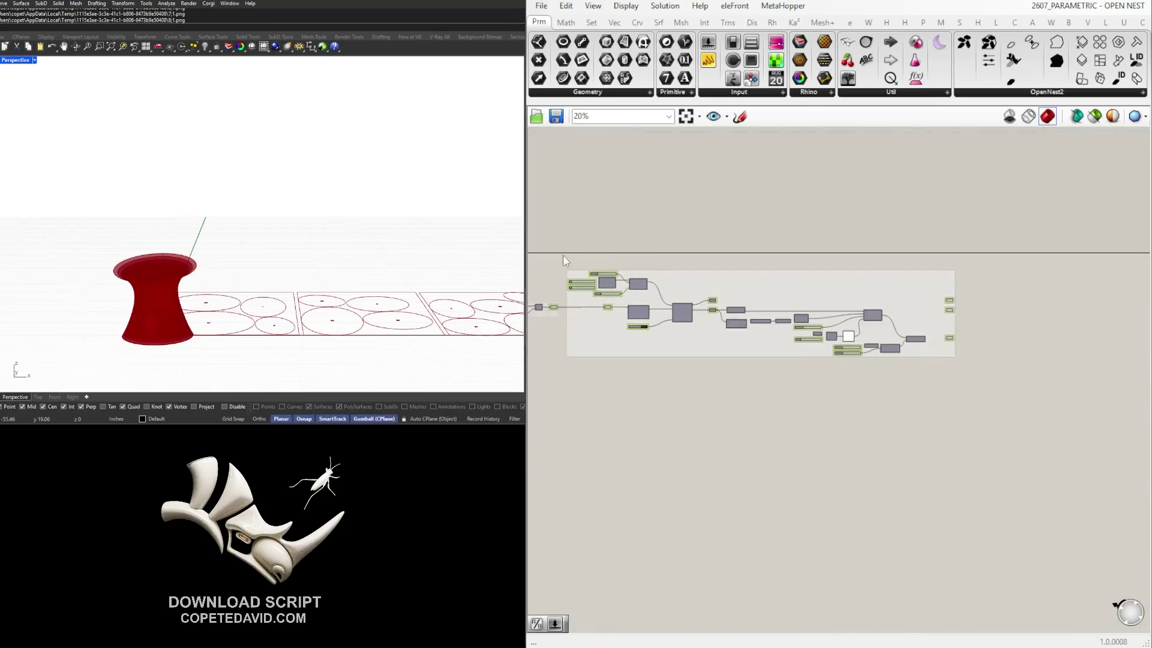
left_click_drag(562, 246, 1011, 420)
left_click(1018, 455)
scroll(569, 287, "up", 6)
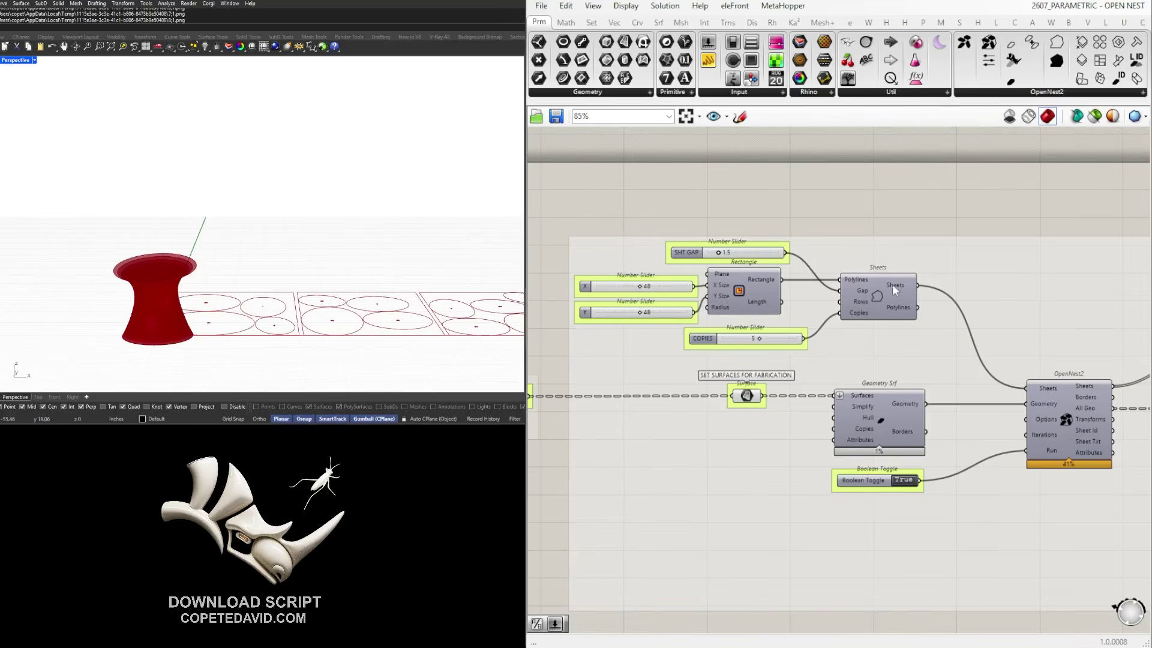
scroll(753, 353, "down", 2)
scroll(722, 324, "up", 2)
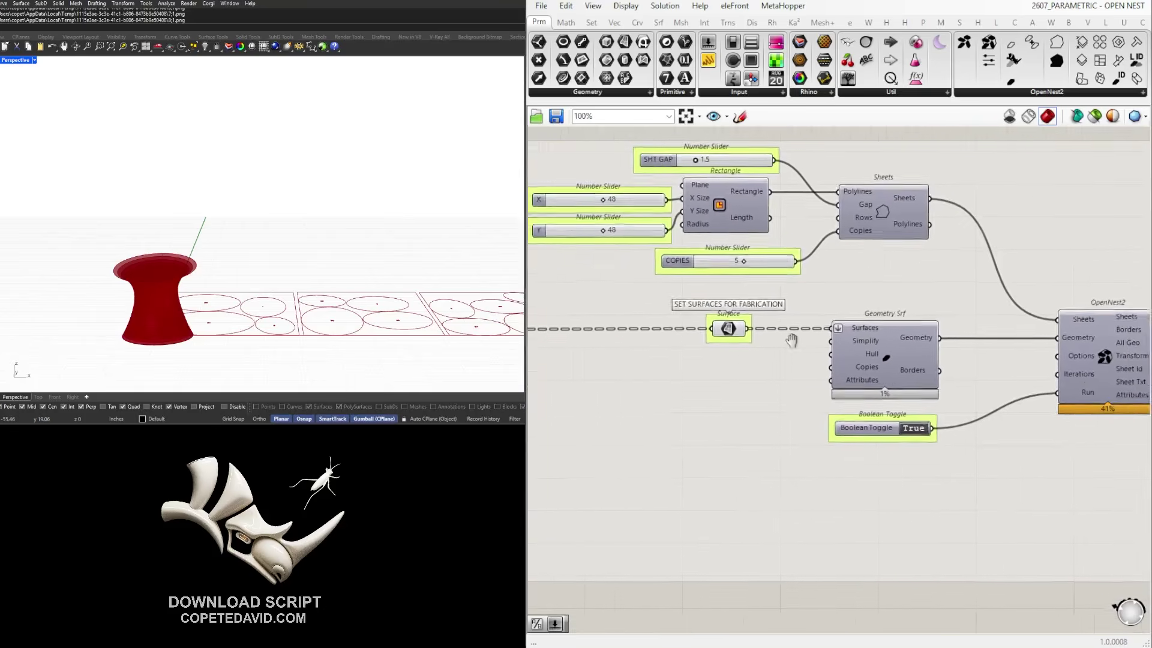
scroll(779, 345, "down", 1)
Trace the contour surfaces from the SURFACE parameter through the Geometry Srf component into OpenNest2
left_click(703, 327)
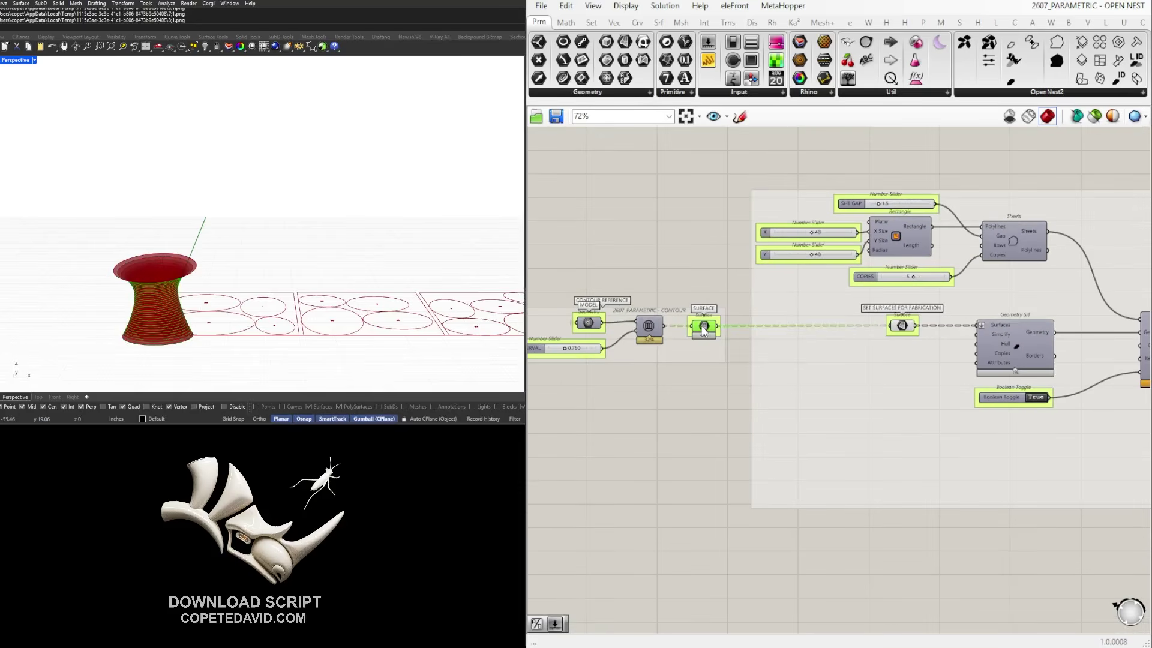
scroll(924, 324, "up", 3)
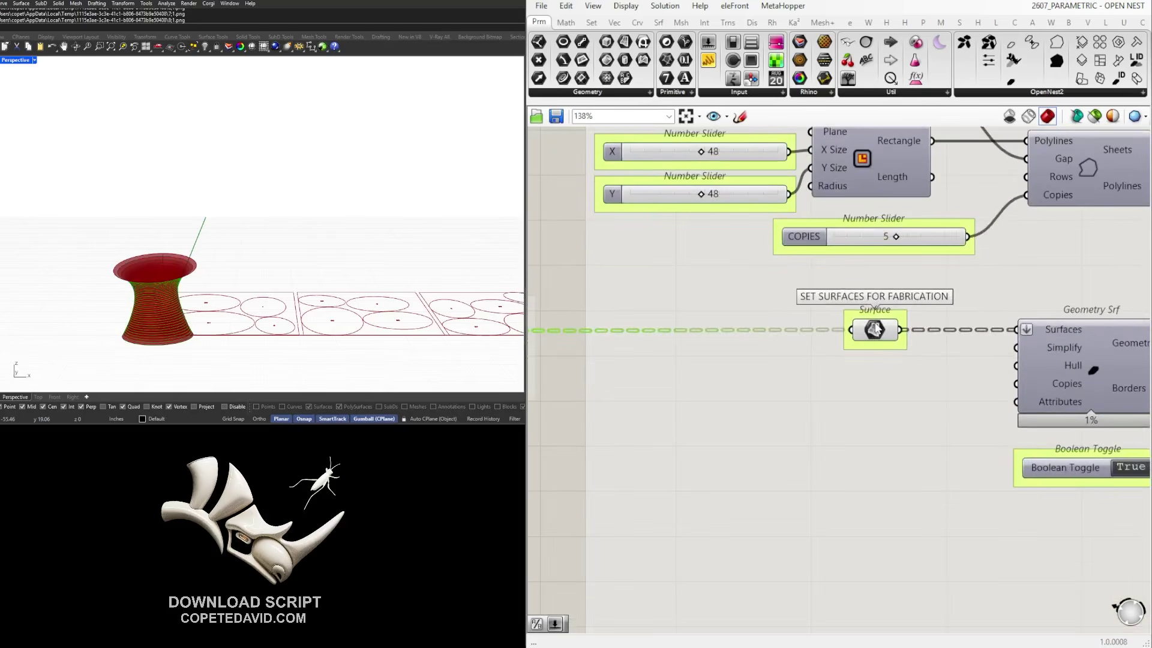
scroll(874, 335, "down", 3)
scroll(797, 362, "up", 2)
left_click(812, 366)
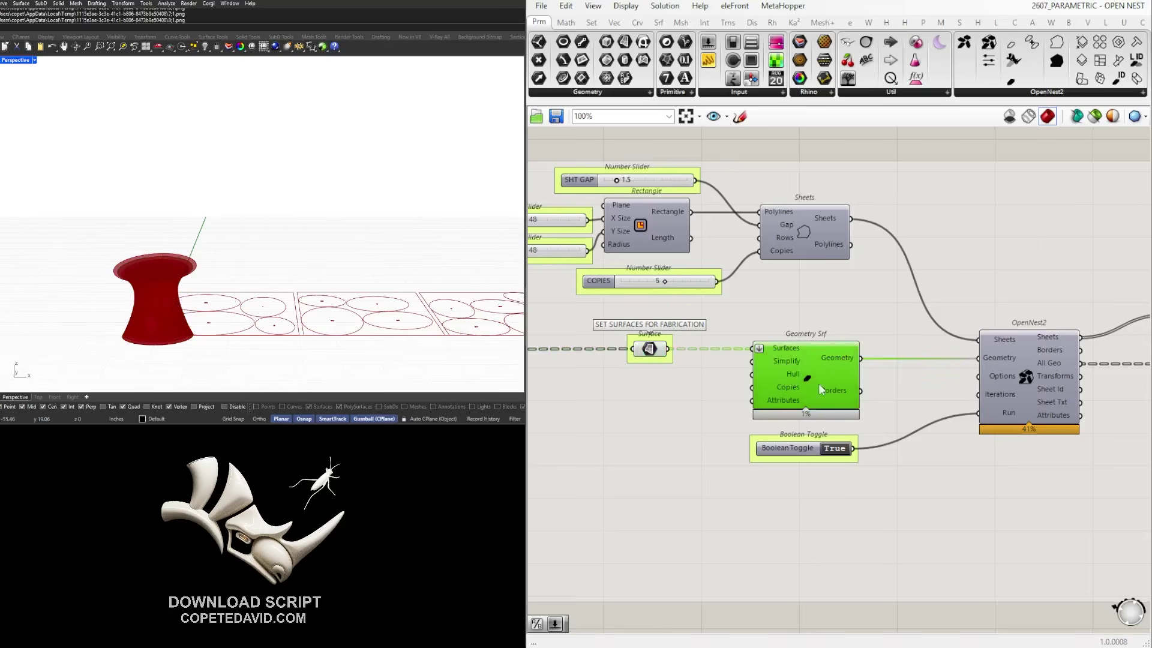
right_click_drag(1042, 384, 927, 369)
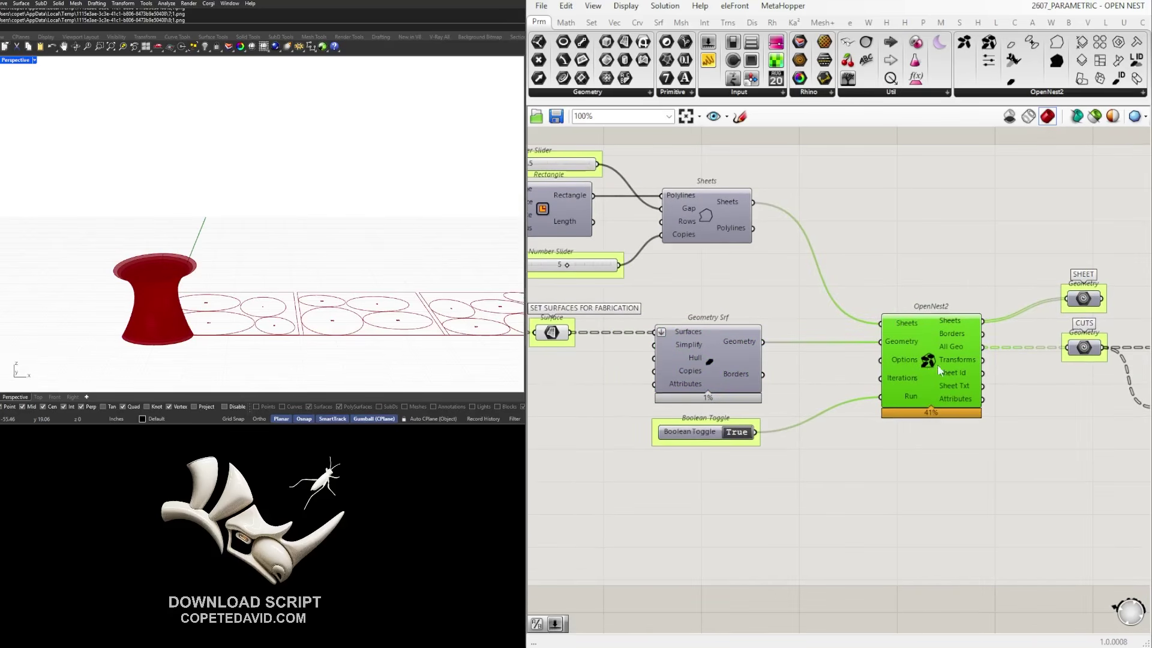
scroll(1068, 287, "down", 1)
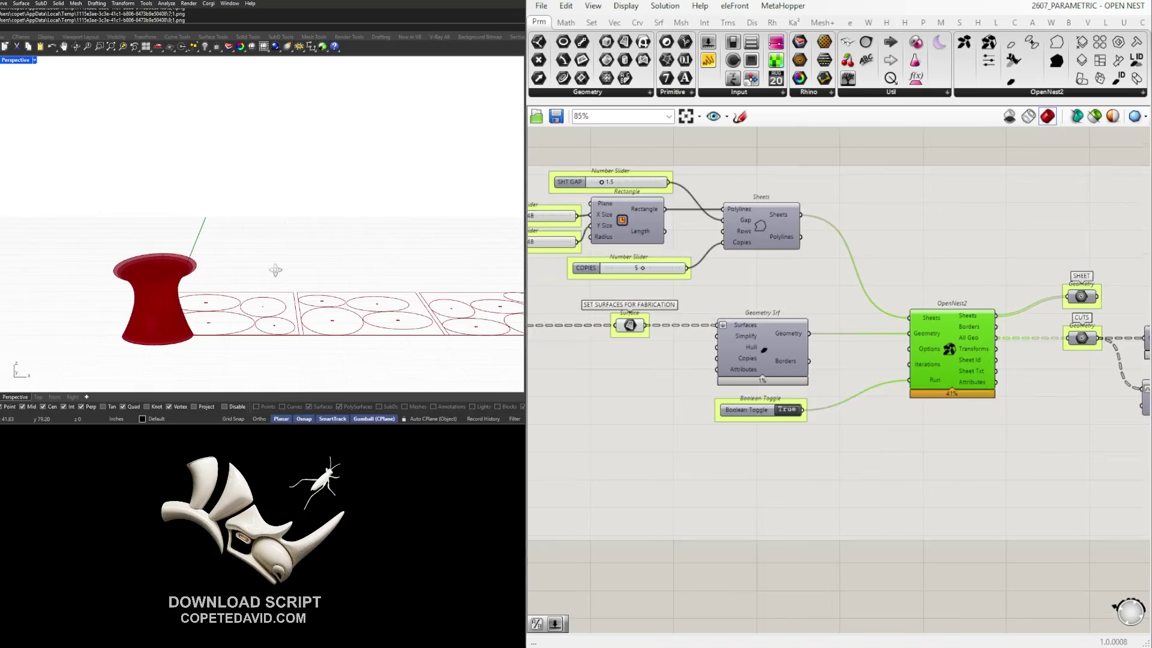
Inspect the SHEET, CUT and TEXT output parameters one by one, checking which nested geometry each one holds
mouse_move(276, 270)
right_mouse_down()
mouse_move(327, 276)
mouse_move(275, 279)
mouse_move(294, 279)
right_mouse_up()
scroll(274, 279, "down", 2)
right_click_drag(1080, 300, 831, 288)
scroll(927, 294, "down", 4)
right_click_drag(1068, 327, 759, 342)
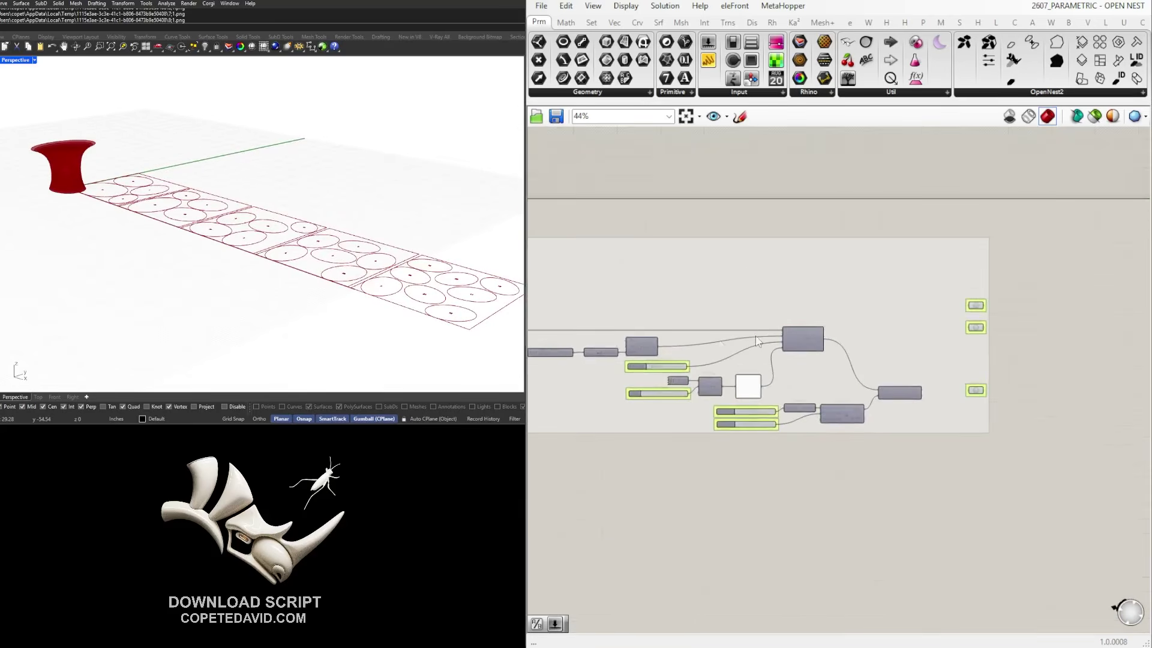
scroll(948, 318, "up", 4)
left_click(1015, 299)
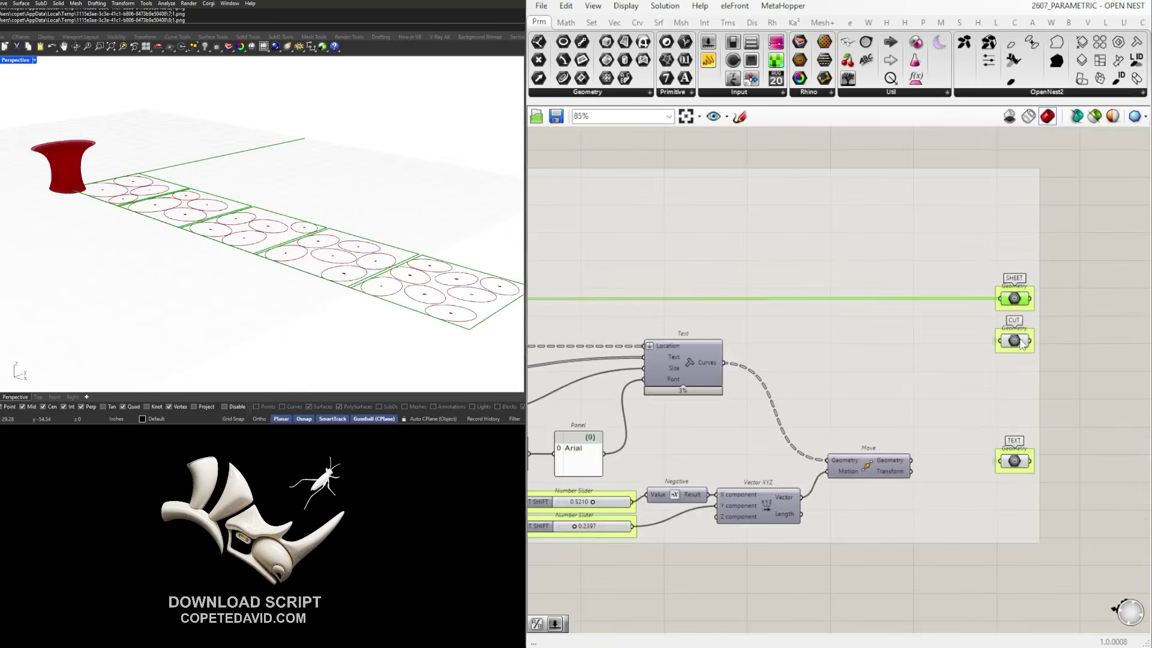
left_click(1015, 341)
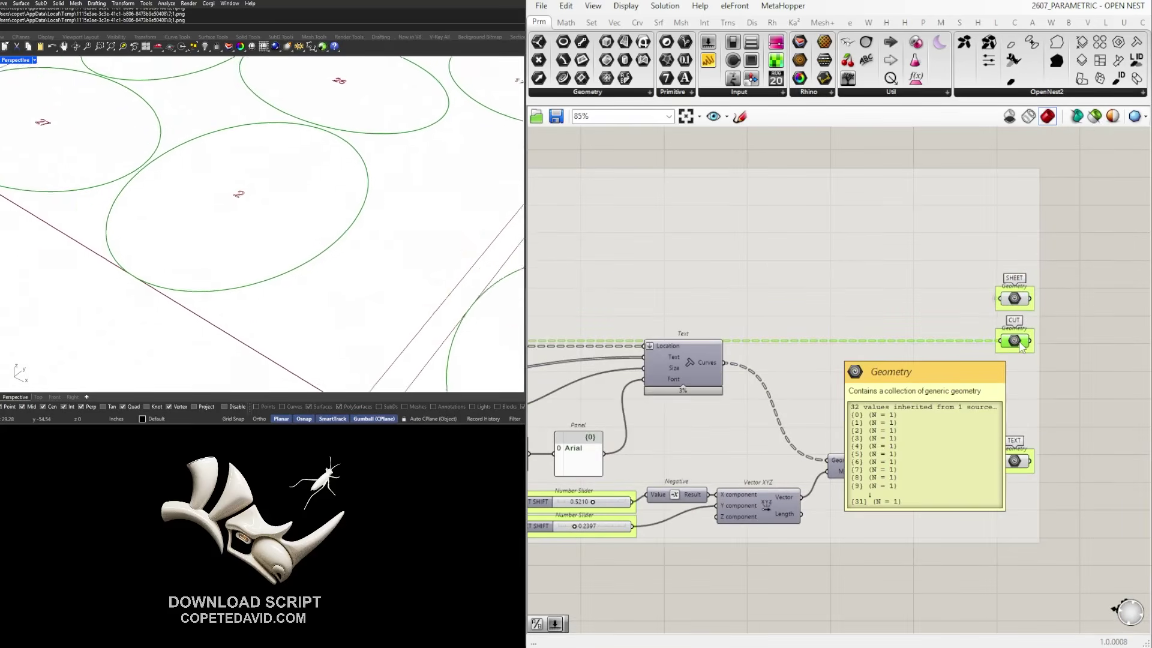
left_click(1016, 463)
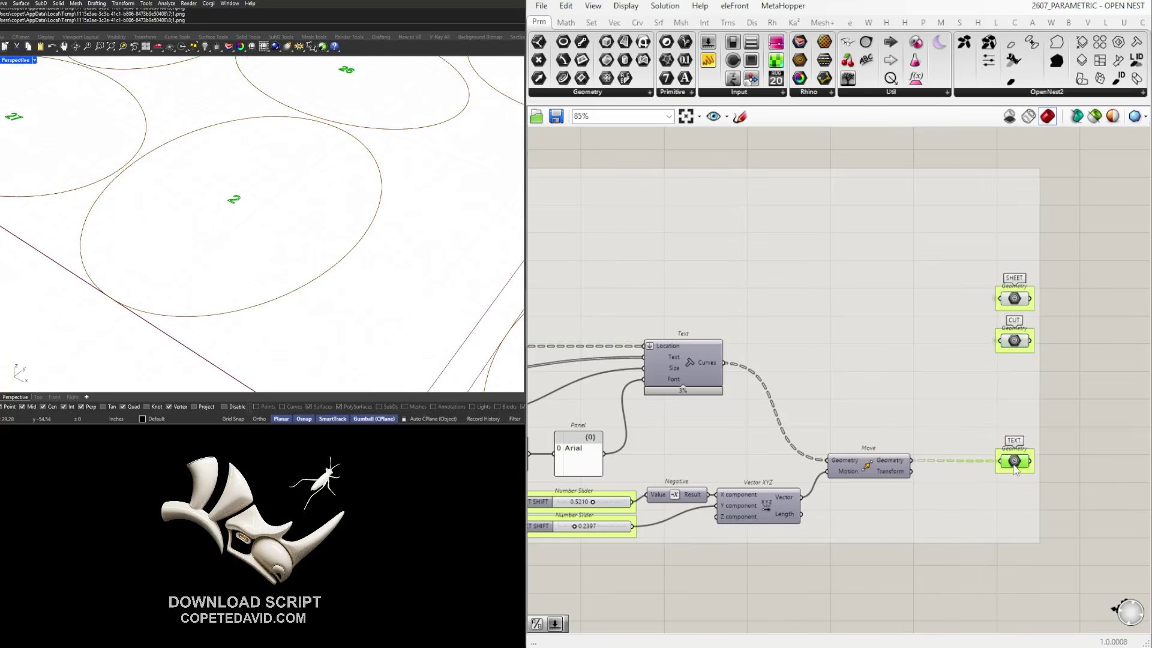
scroll(270, 186, "down", 12)
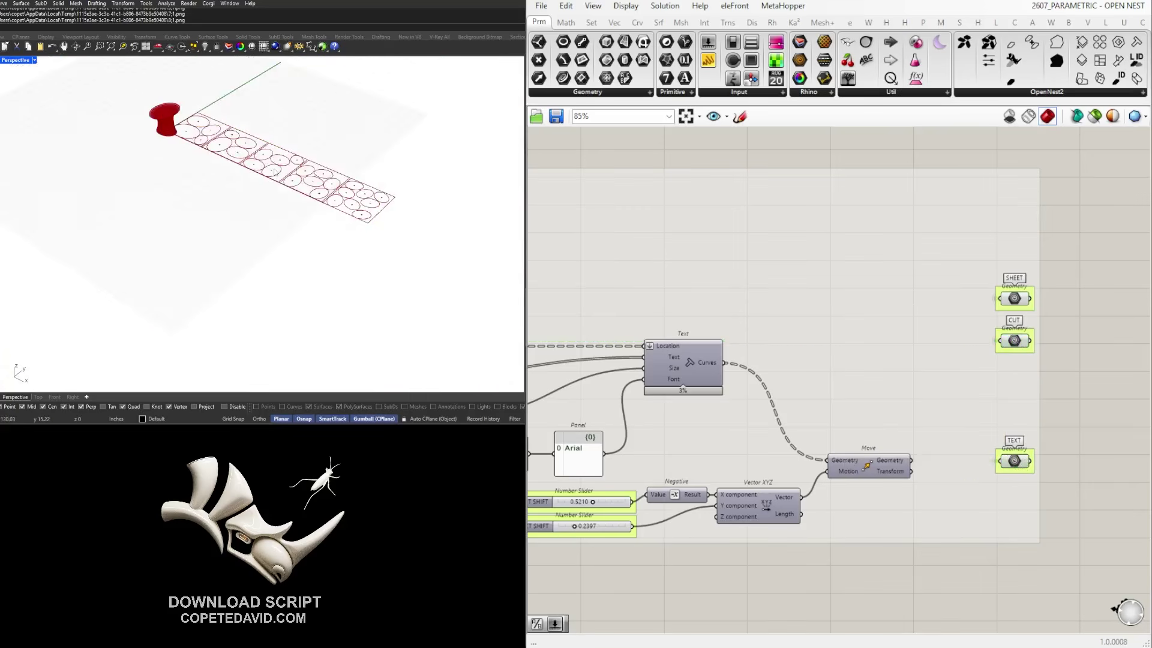
right_click_drag(273, 183, 247, 182)
scroll(247, 184, "up", 4)
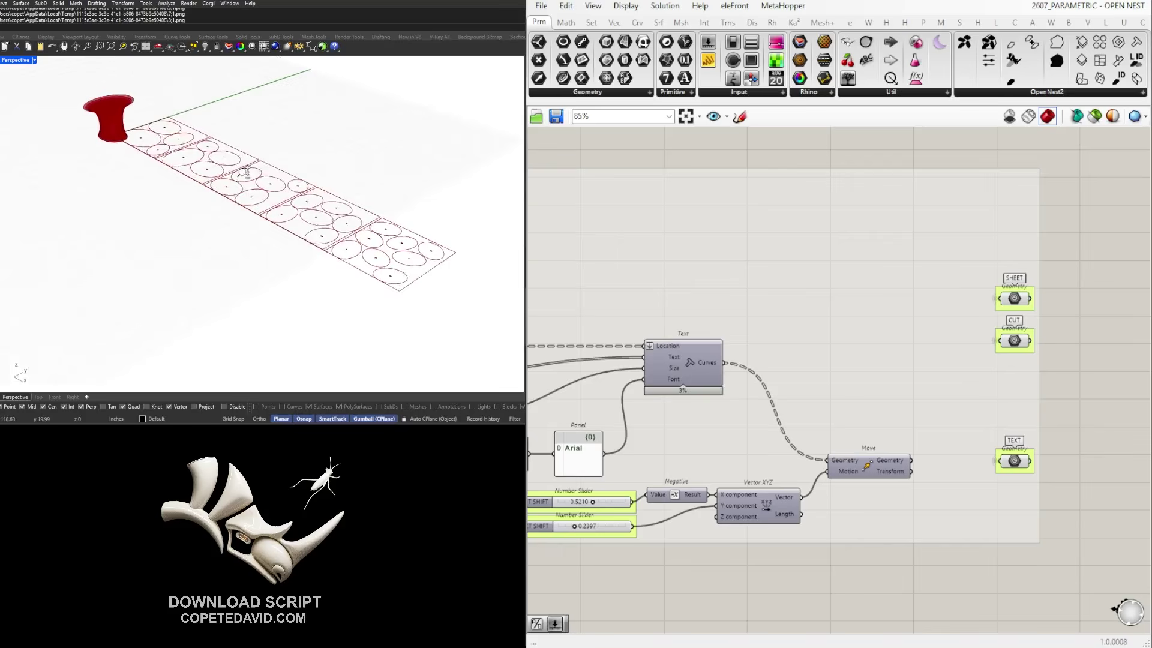
Review the nested sheets in the model, highlighting the whole nesting group to show which geometry it produces
right_click_drag(263, 221, 204, 182)
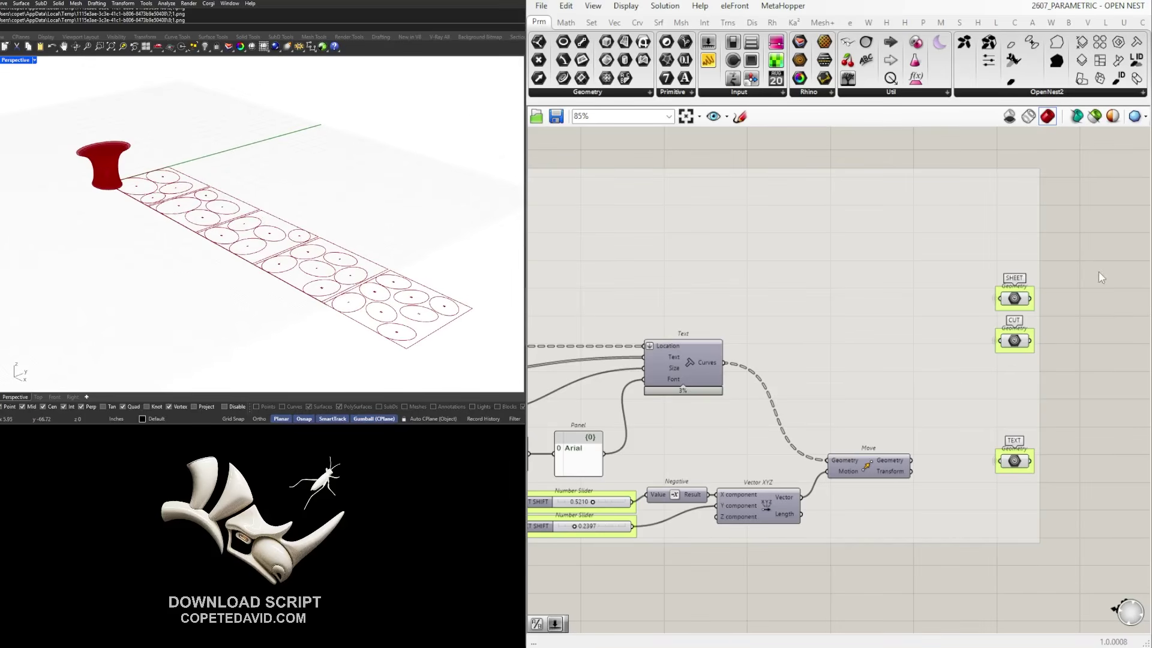
scroll(1080, 313, "down", 5)
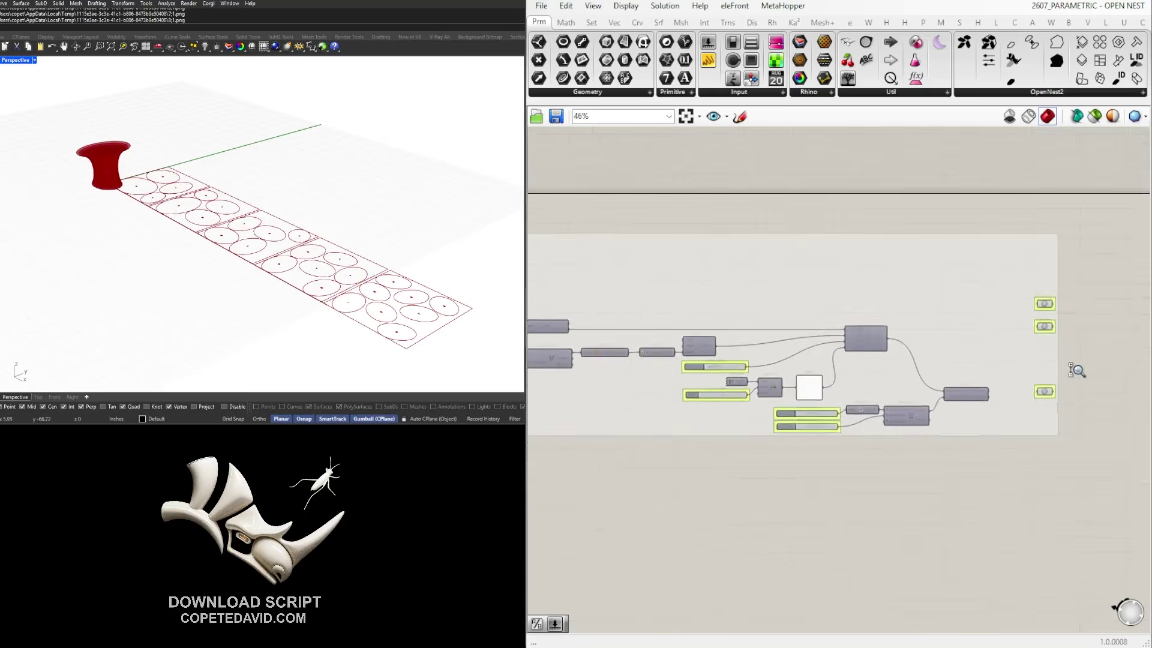
right_click_drag(857, 451, 774, 447)
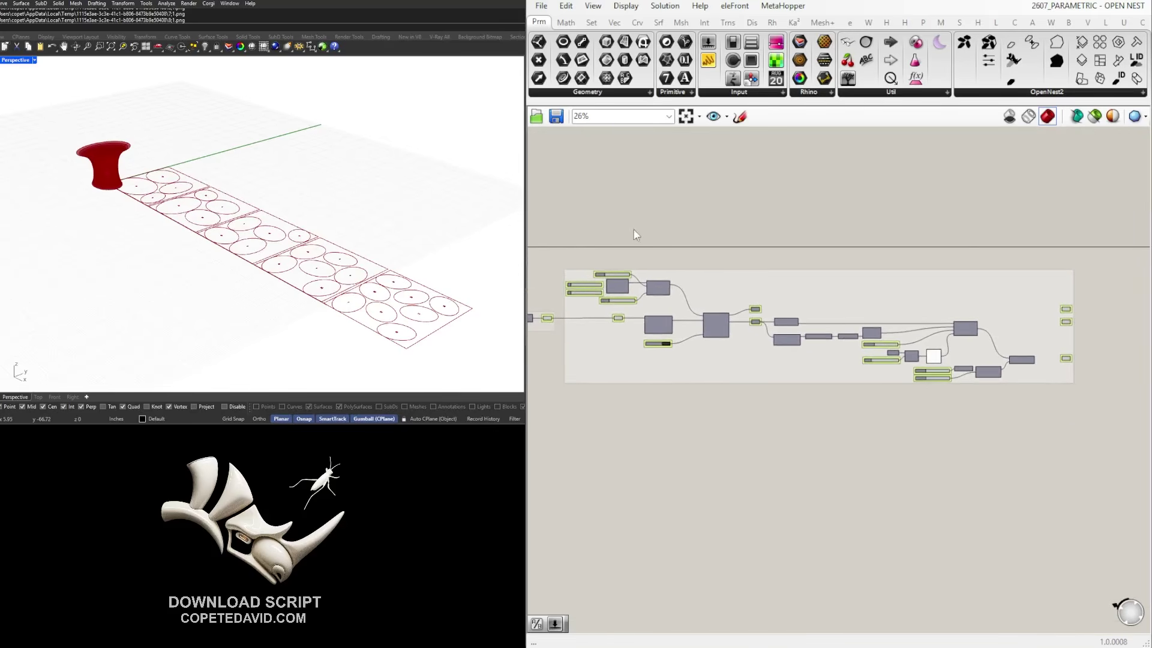
right_click_drag(636, 235, 685, 231)
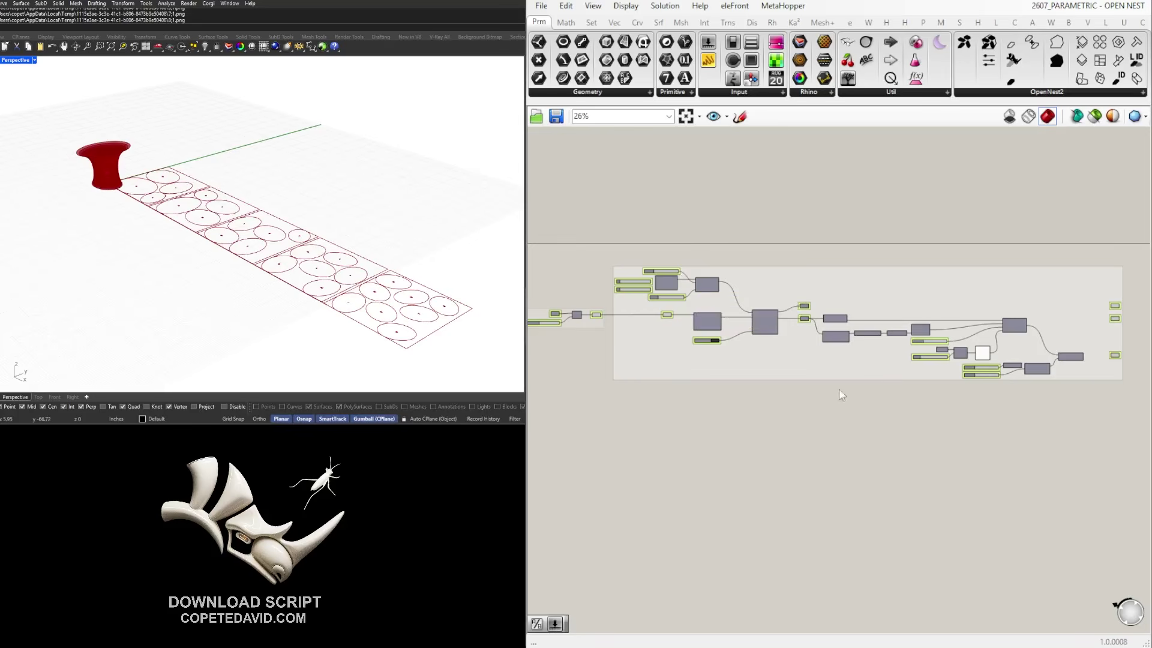
left_click_drag(983, 351, 607, 242)
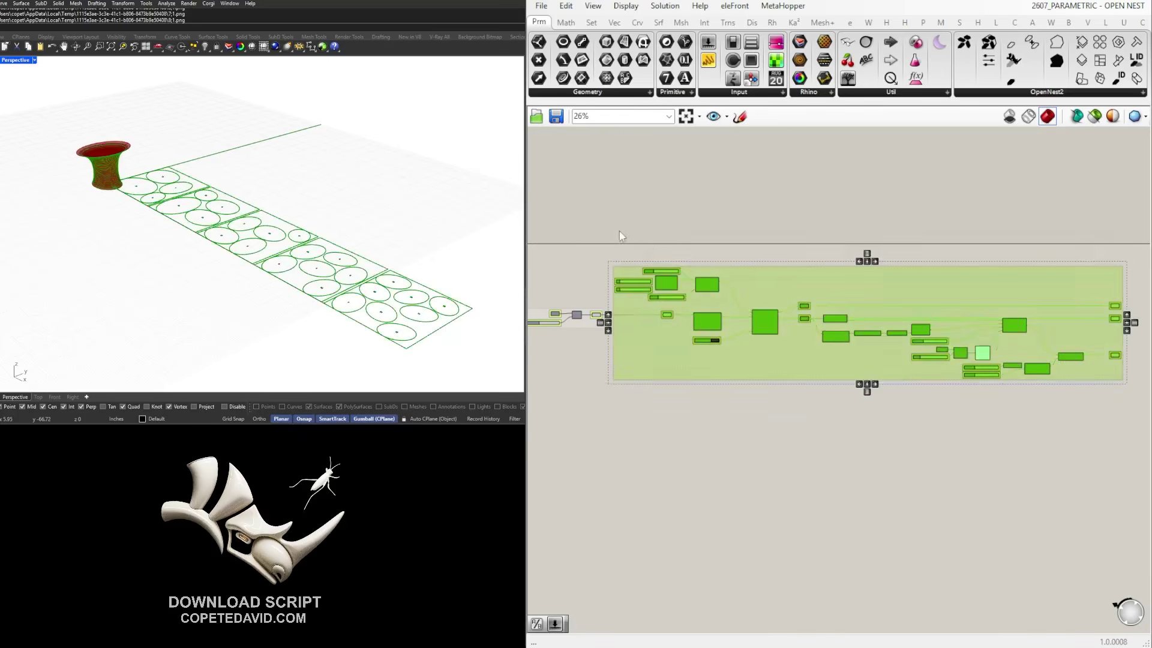
left_click(618, 234)
Highlight the contour reference group, and likewise the 3D model reference group, to distinguish these separate parts of the script
right_click_drag(591, 264, 771, 273)
scroll(718, 313, "up", 2)
left_click_drag(663, 308, 831, 374)
left_click(804, 408)
right_click_drag(664, 450, 803, 463)
left_click_drag(593, 282, 805, 398)
left_click(811, 430)
Review the script's sequence from the twisted ellipse sliders through the contour group to the nesting group, highlighting the downstream groups
scroll(736, 332, "up", 5)
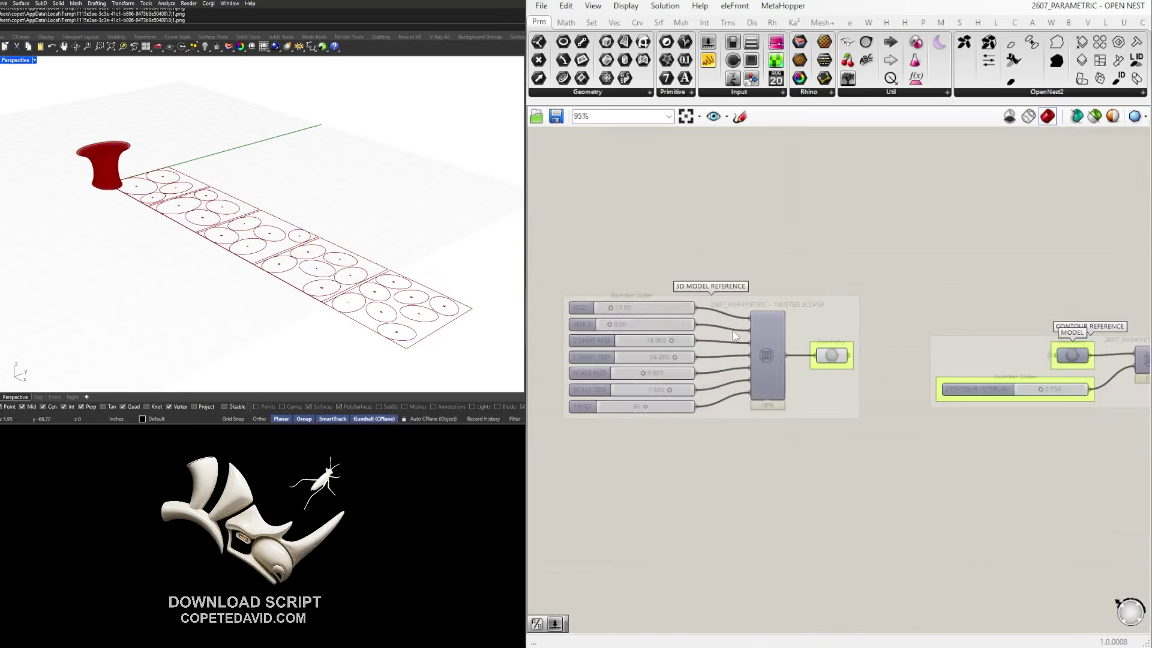
scroll(756, 330, "up", 1)
scroll(717, 418, "down", 2)
right_click_drag(882, 298, 731, 309)
left_click_drag(731, 309, 1005, 462)
scroll(642, 470, "down", 5)
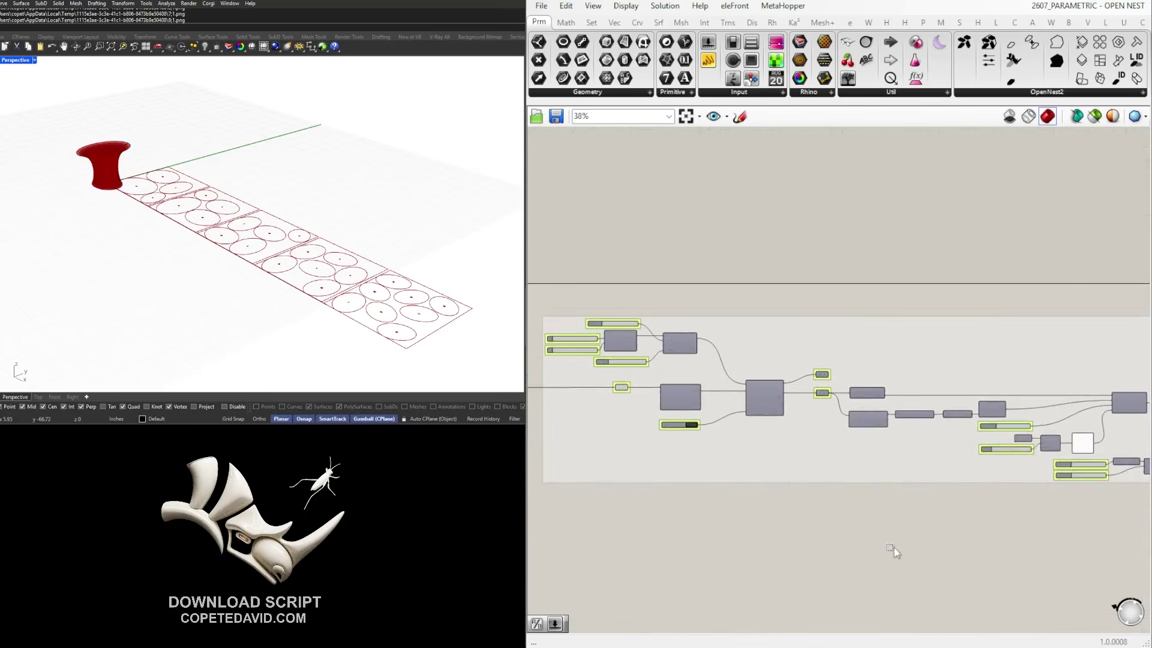
left_click_drag(1102, 512, 546, 300)
left_click(652, 280)
scroll(671, 415, "up", 2)
Draw a box beside the nested sheets in Rhino and deform it into a slanted, tapered solid by scaling and shifting its top face
right_click_drag(202, 279, 333, 282)
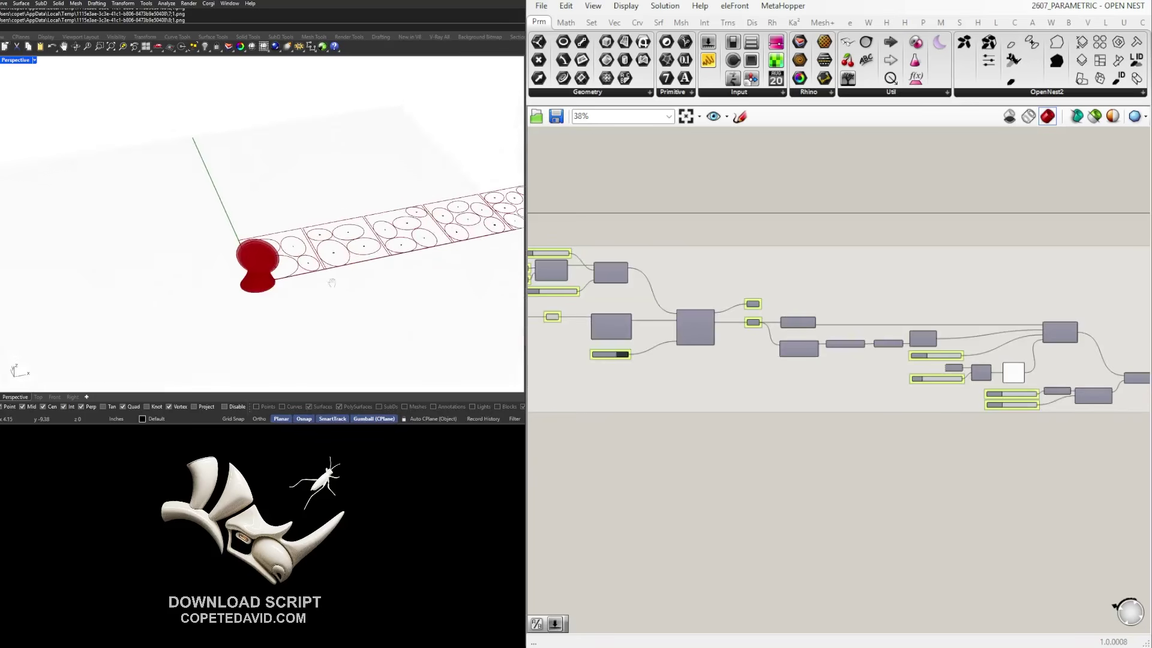
scroll(333, 282, "up", 5)
scroll(119, 230, "down", 3)
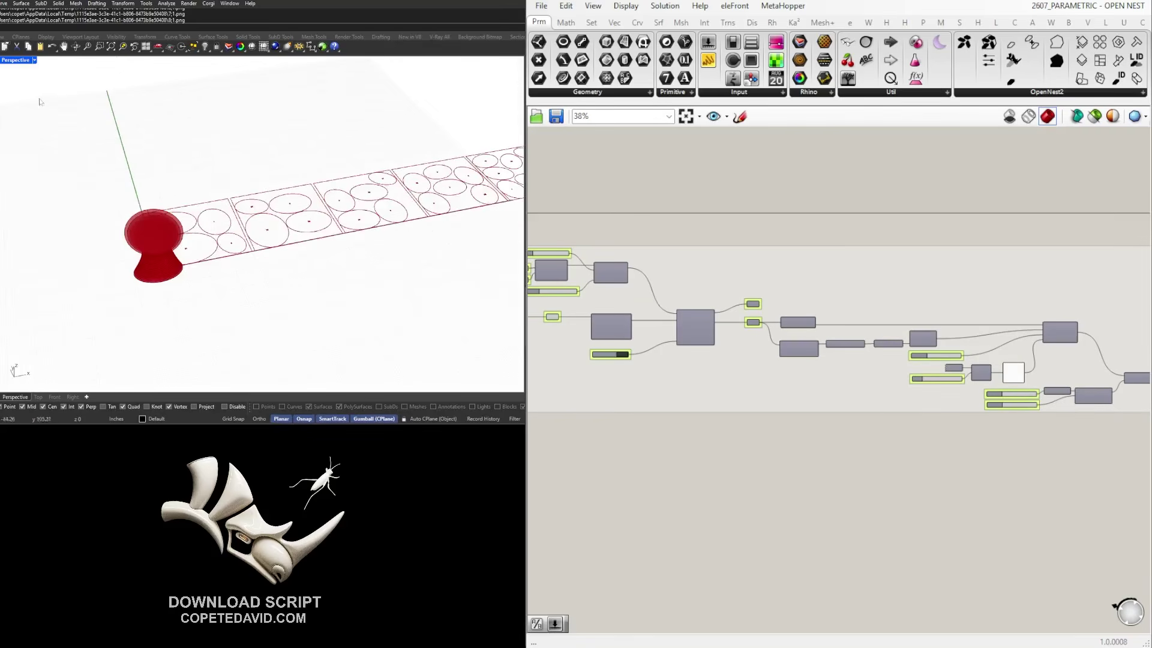
left_click(1, 120)
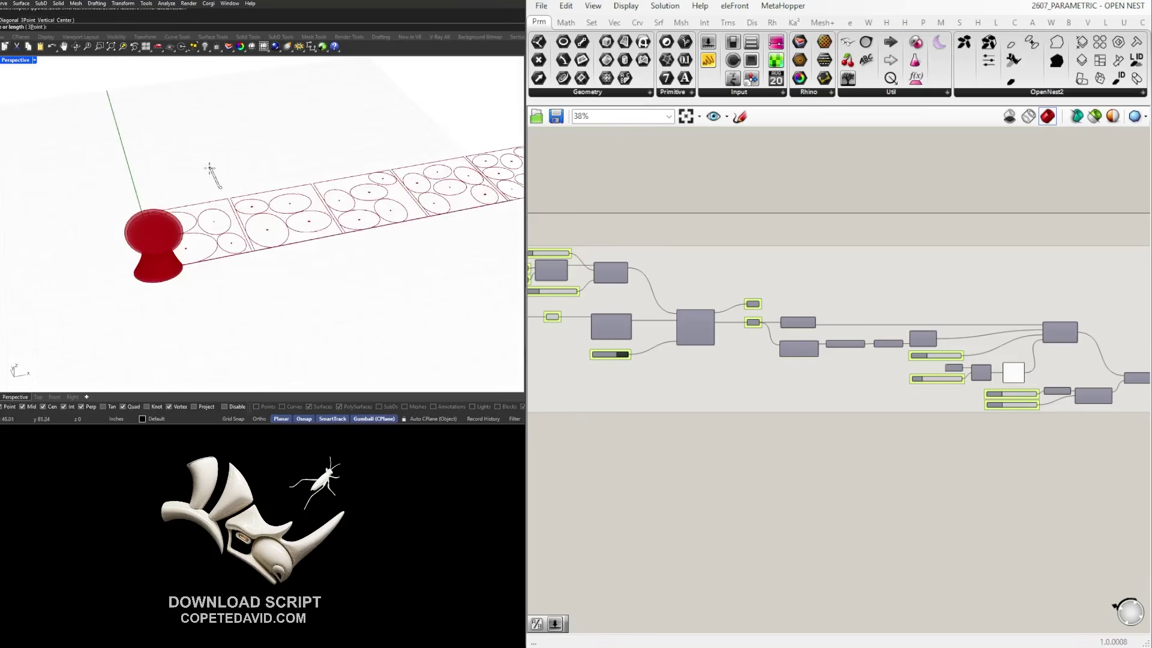
scroll(213, 170, "up", 4)
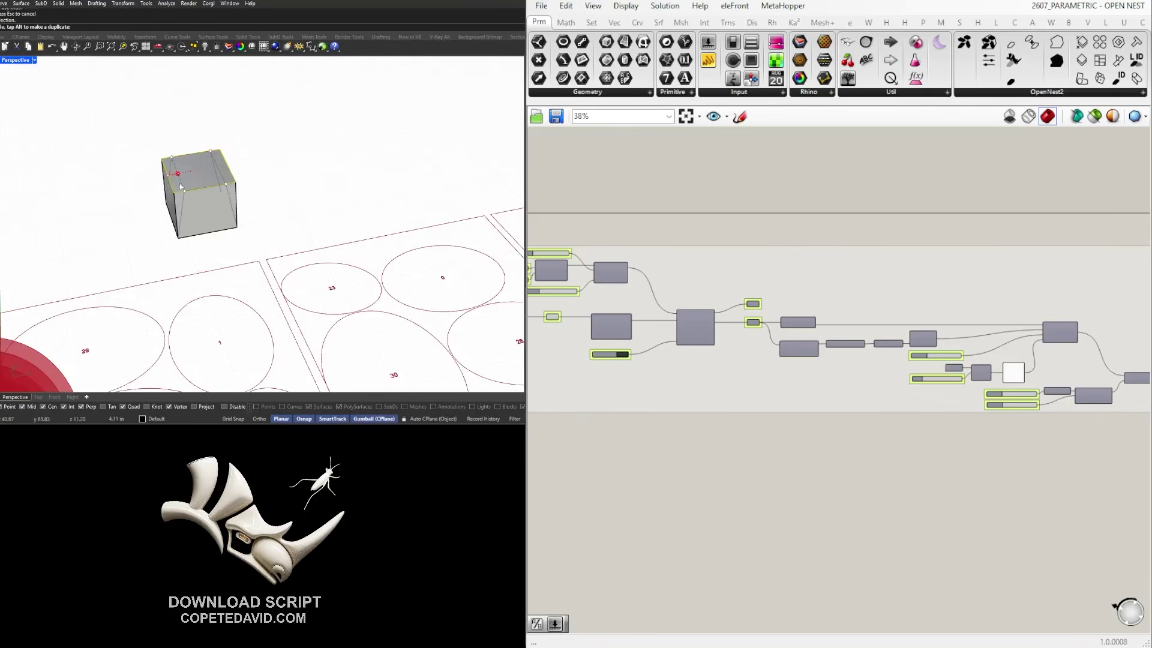
left_click_drag(180, 187, 226, 195)
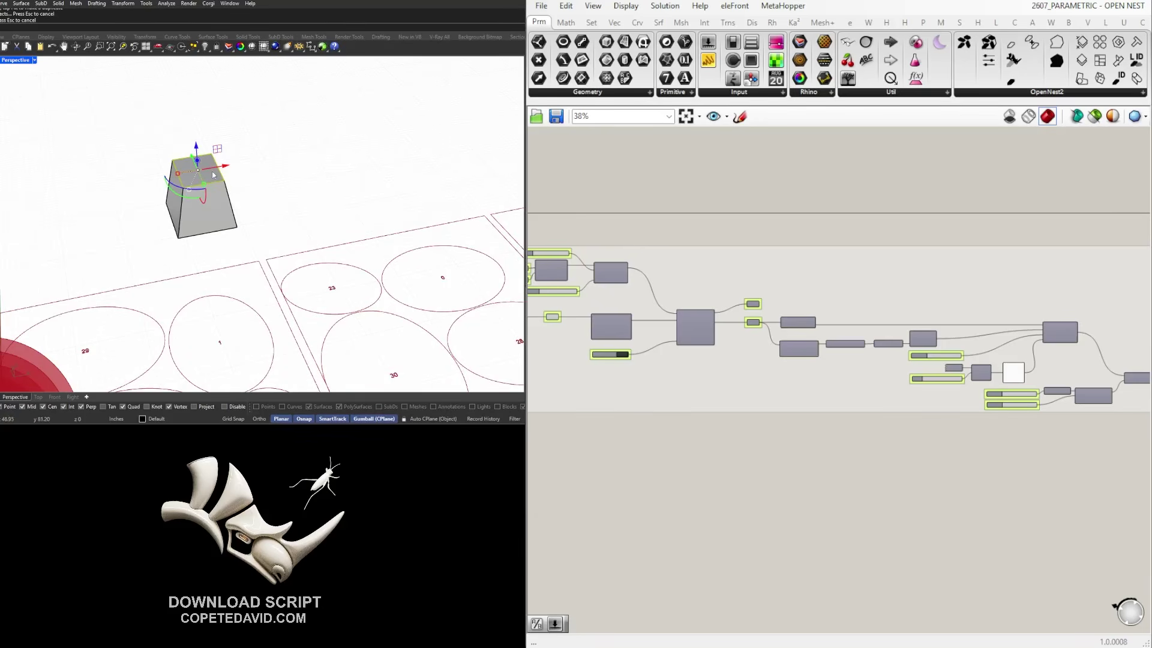
left_click_drag(240, 174, 242, 173)
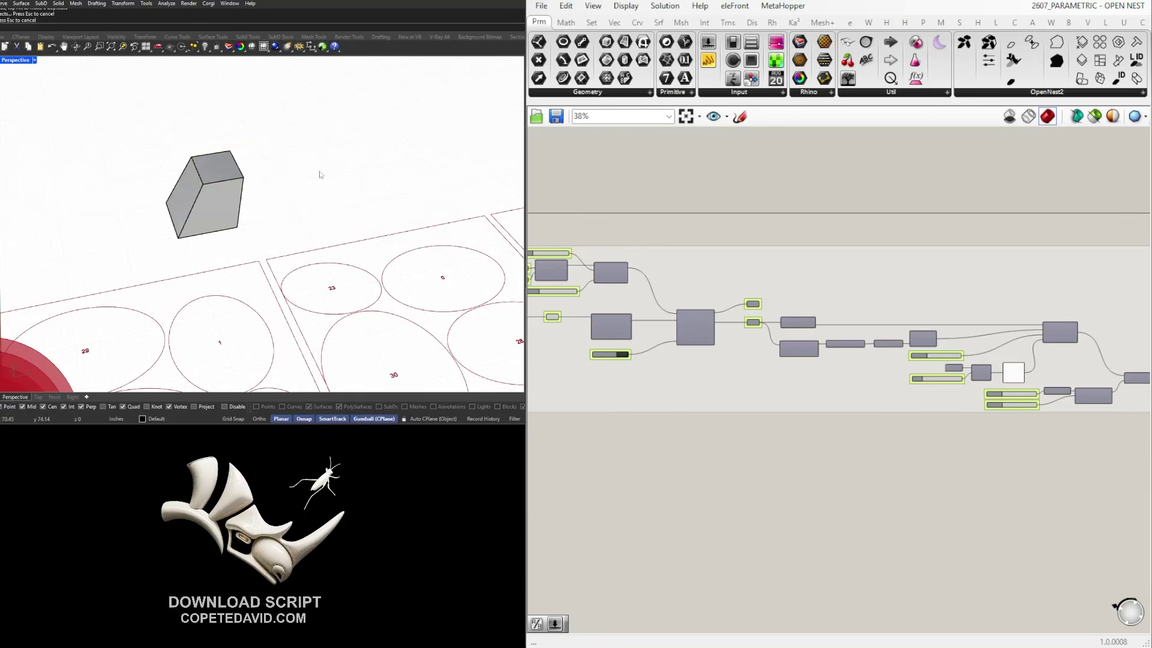
scroll(320, 174, "down", 4)
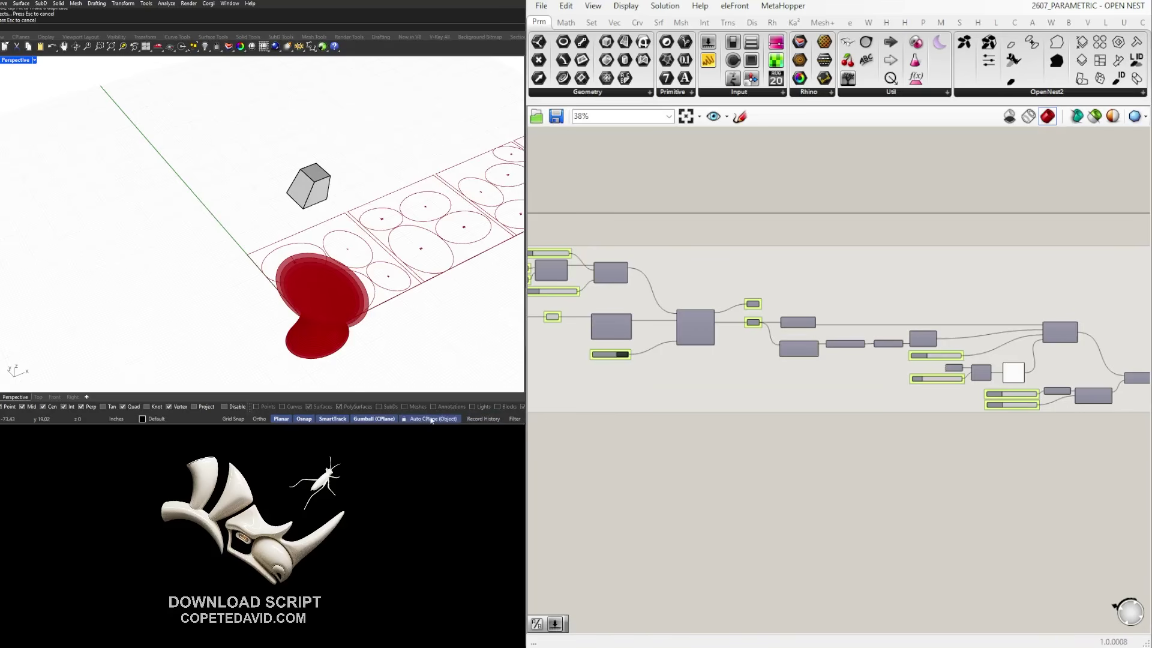
right_click_drag(401, 171, 219, 171)
scroll(195, 180, "up", 4)
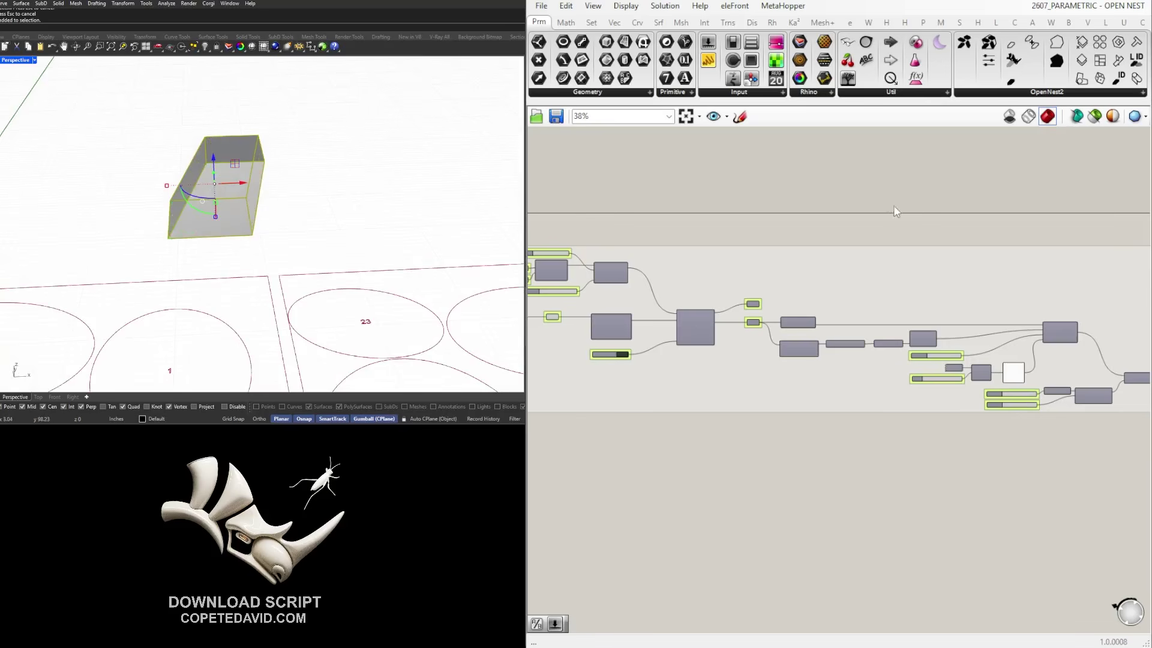
Disconnect the twisted ellipse from the contour group's MODEL parameter and reference the slanted box as its single geometry
scroll(895, 211, "down", 3)
scroll(774, 282, "up", 7)
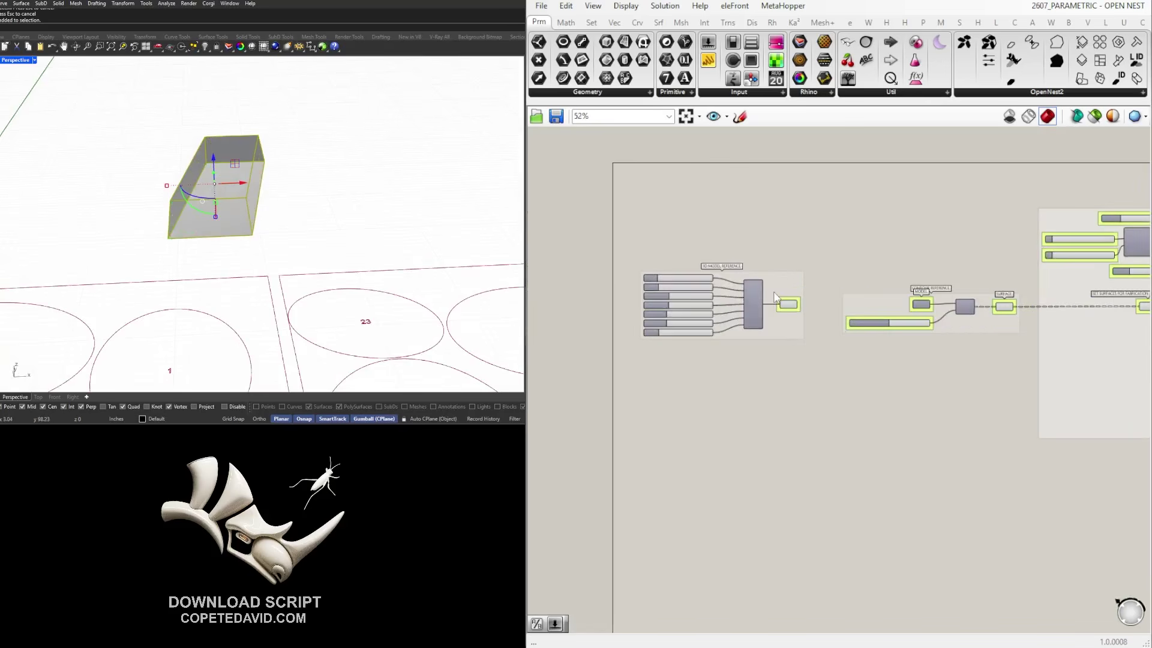
scroll(769, 408, "down", 1)
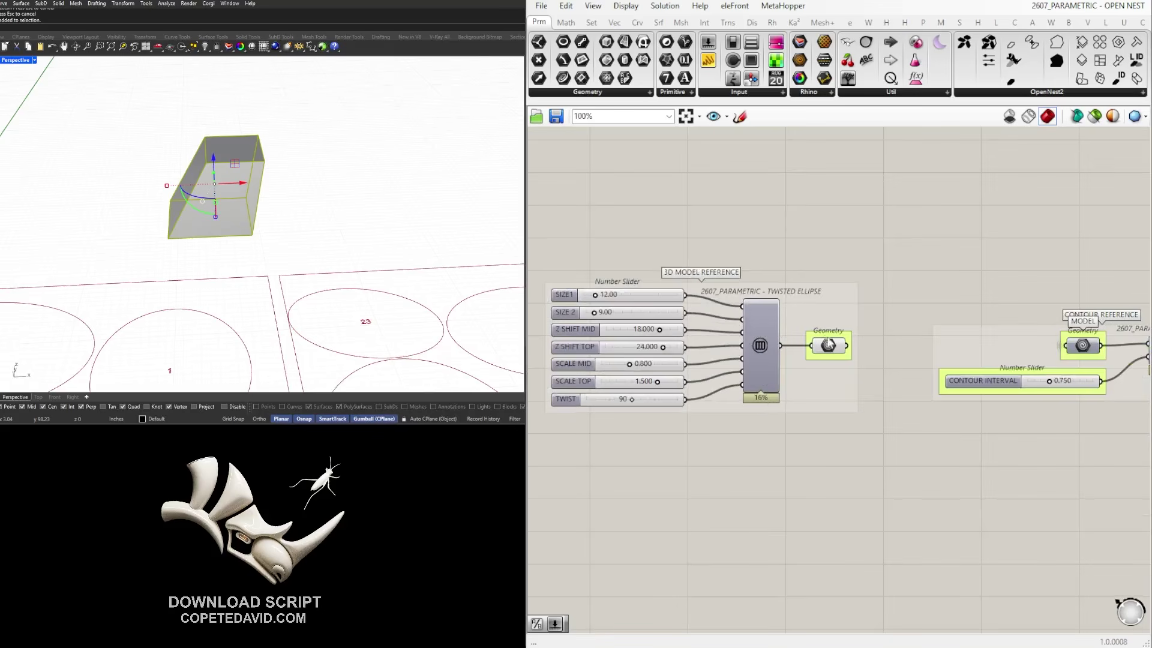
right_click_drag(1082, 333, 909, 352)
scroll(807, 336, "up", 3)
scroll(771, 328, "down", 1)
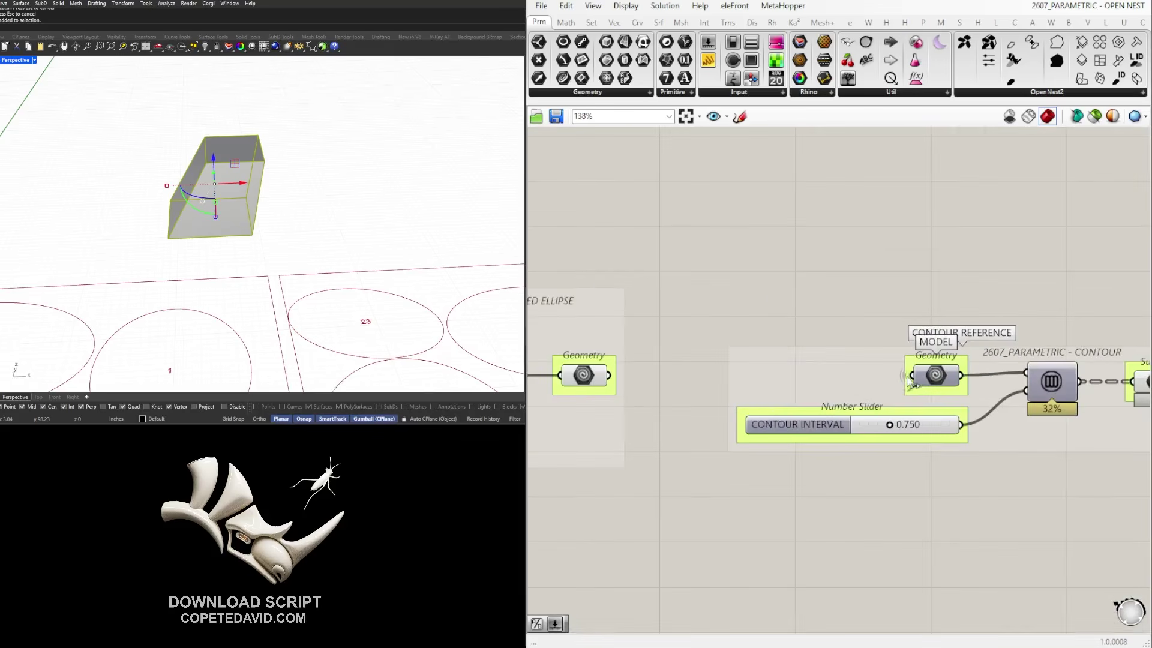
left_click_drag(608, 375, 914, 369)
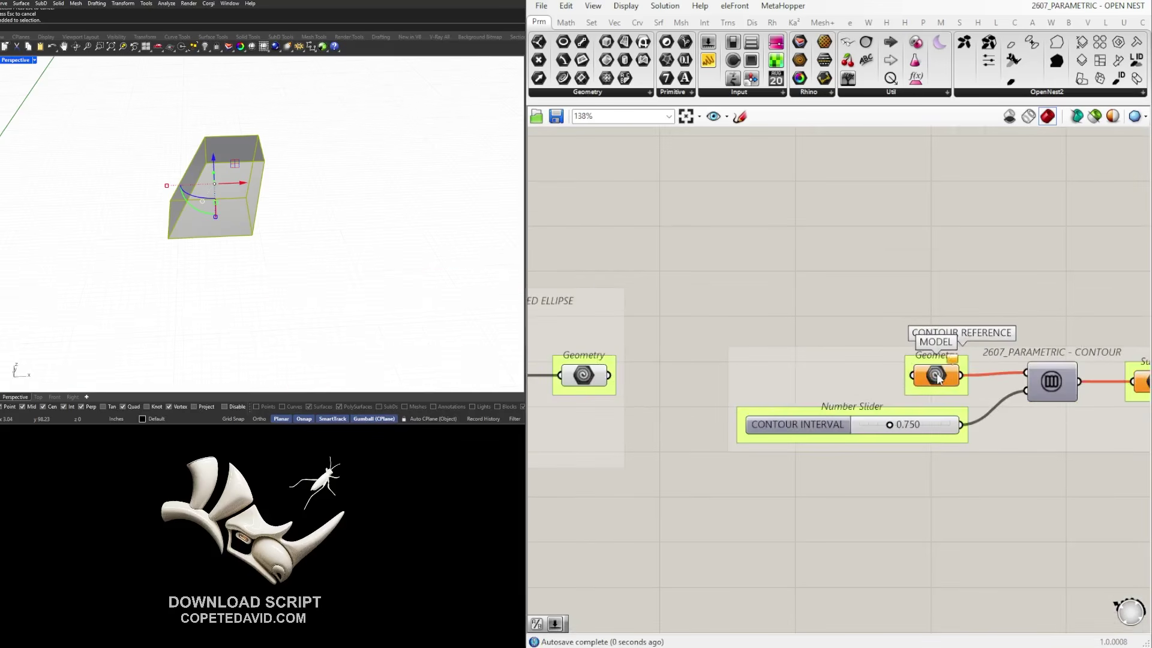
right_click(935, 372)
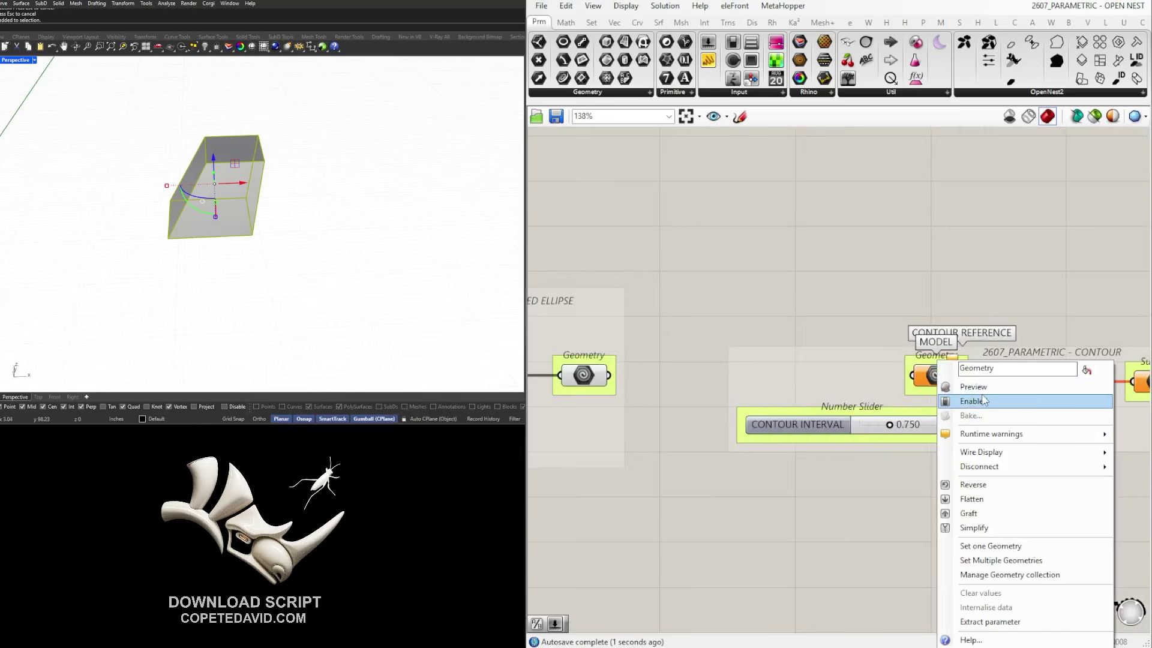
left_click(1017, 546)
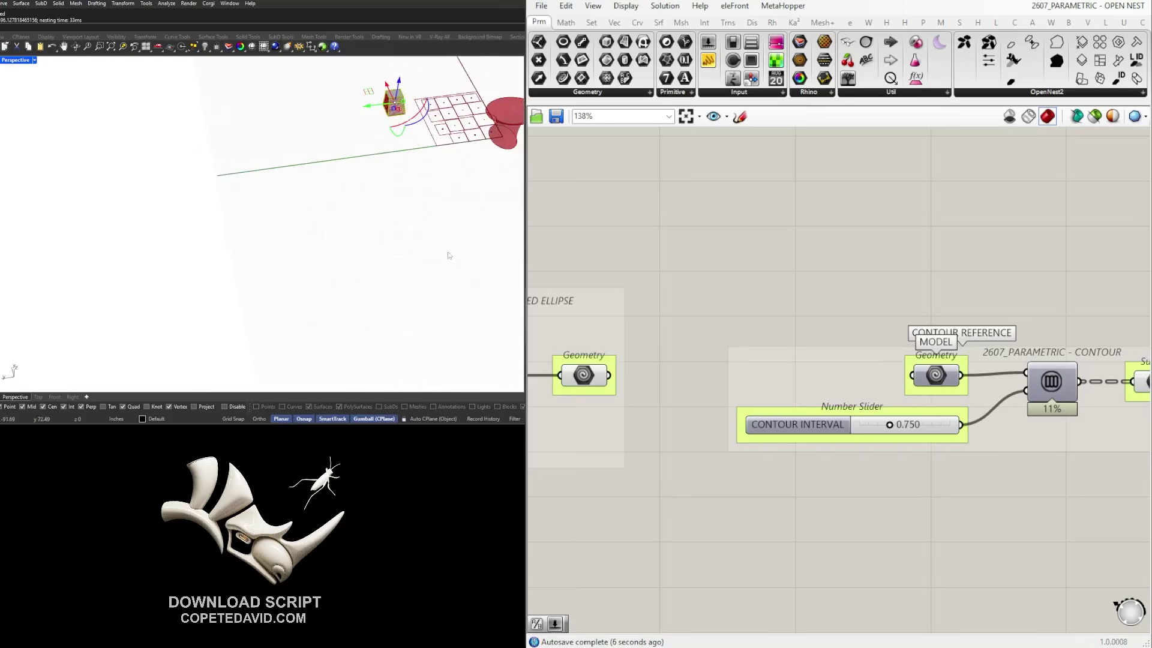
Examine the slanted box's contours and its numbered slices nested on the sheet, comparing them with the twisted ellipse model
scroll(282, 180, "up", 12)
right_click_drag(403, 120, 154, 118, "shift")
scroll(264, 186, "down", 7)
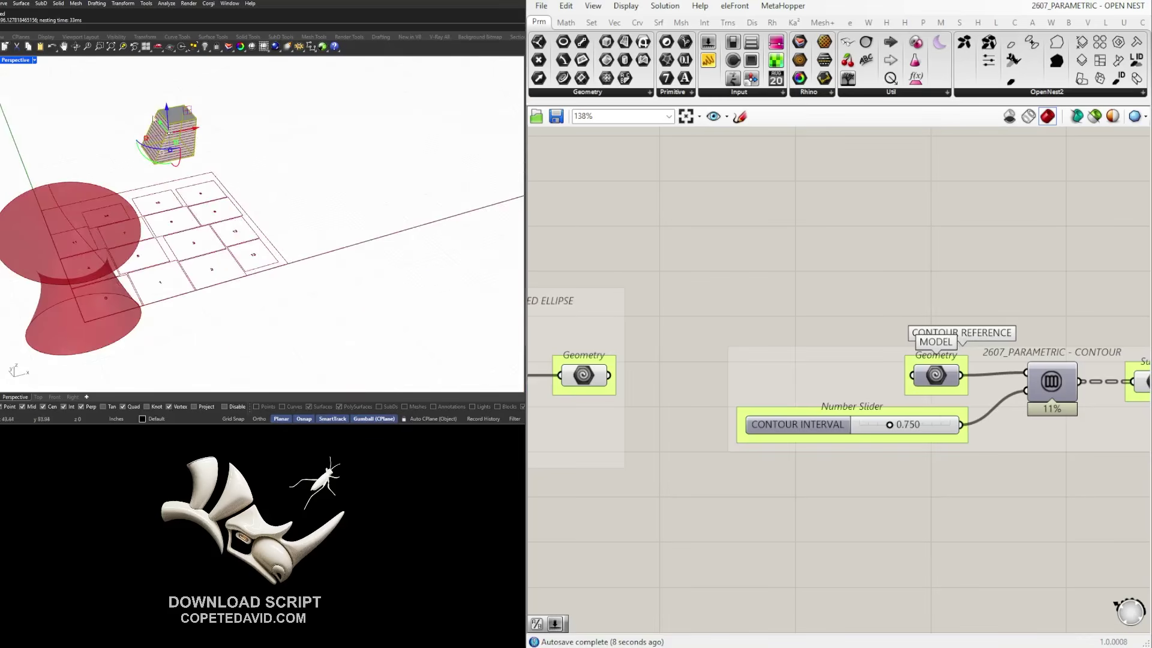
scroll(153, 117, "up", 8)
scroll(195, 150, "down", 8)
right_click_drag(279, 336, 295, 233, "shift")
scroll(227, 276, "up", 5)
scroll(226, 275, "down", 5)
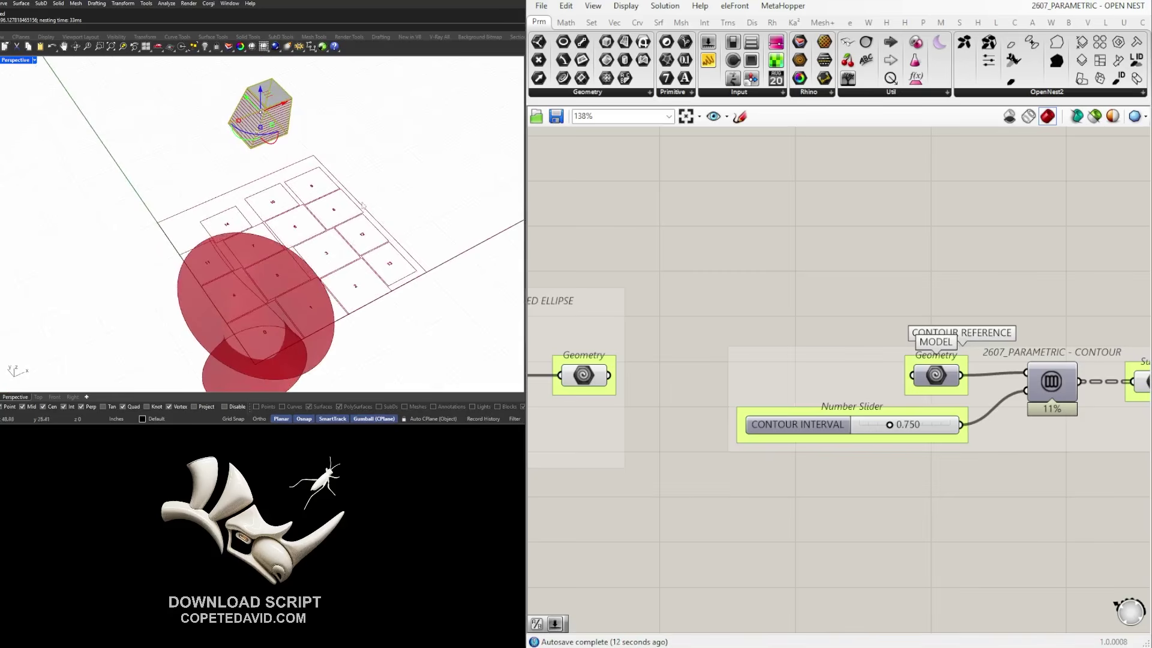
scroll(362, 206, "down", 3)
right_click_drag(362, 206, 288, 198)
scroll(930, 375, "down", 3)
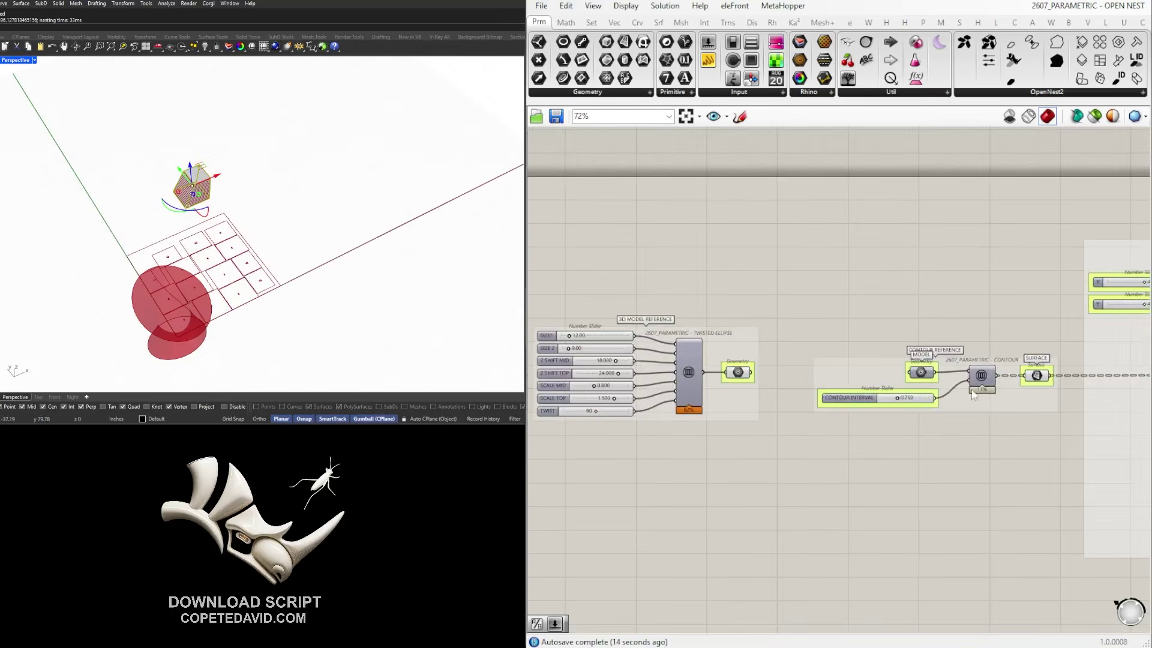
right_click_drag(973, 394, 838, 447)
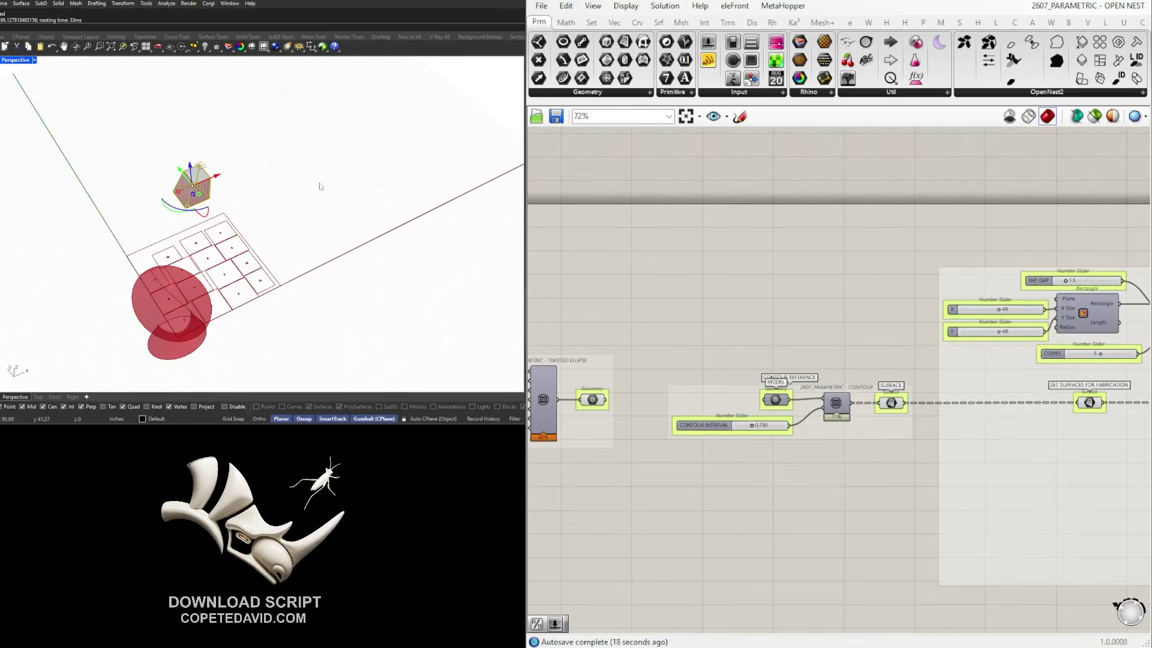
left_click(359, 212)
scroll(401, 276, "down", 5)
right_click_drag(401, 276, 288, 243)
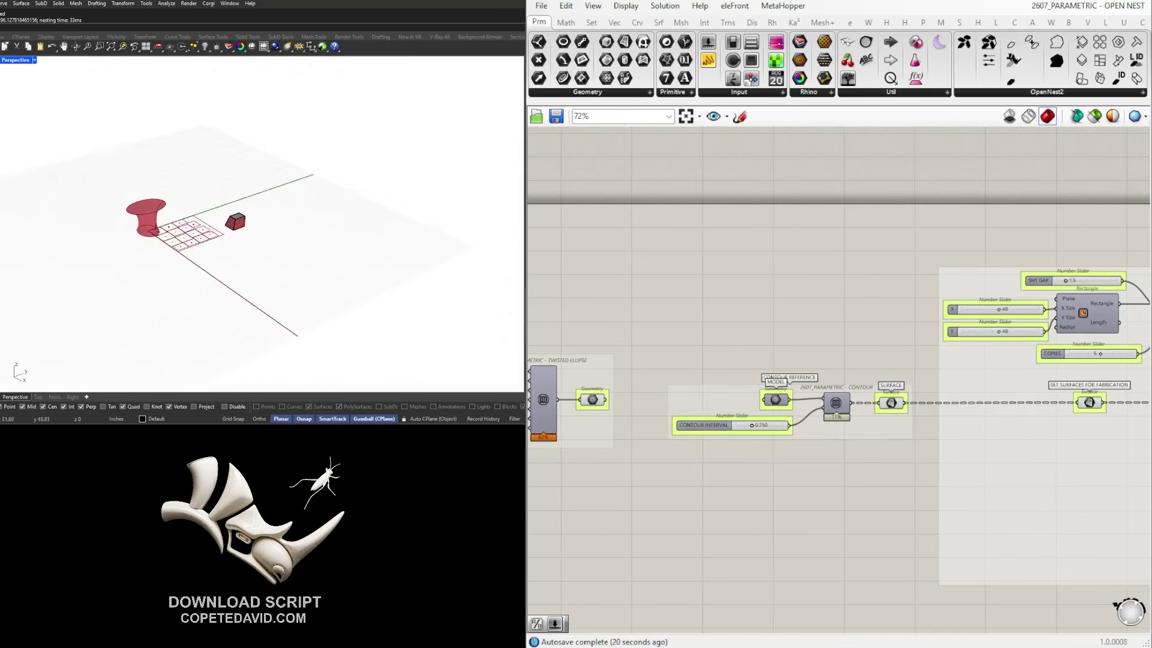
scroll(174, 216, "up", 6)
right_click_drag(186, 243, 280, 276)
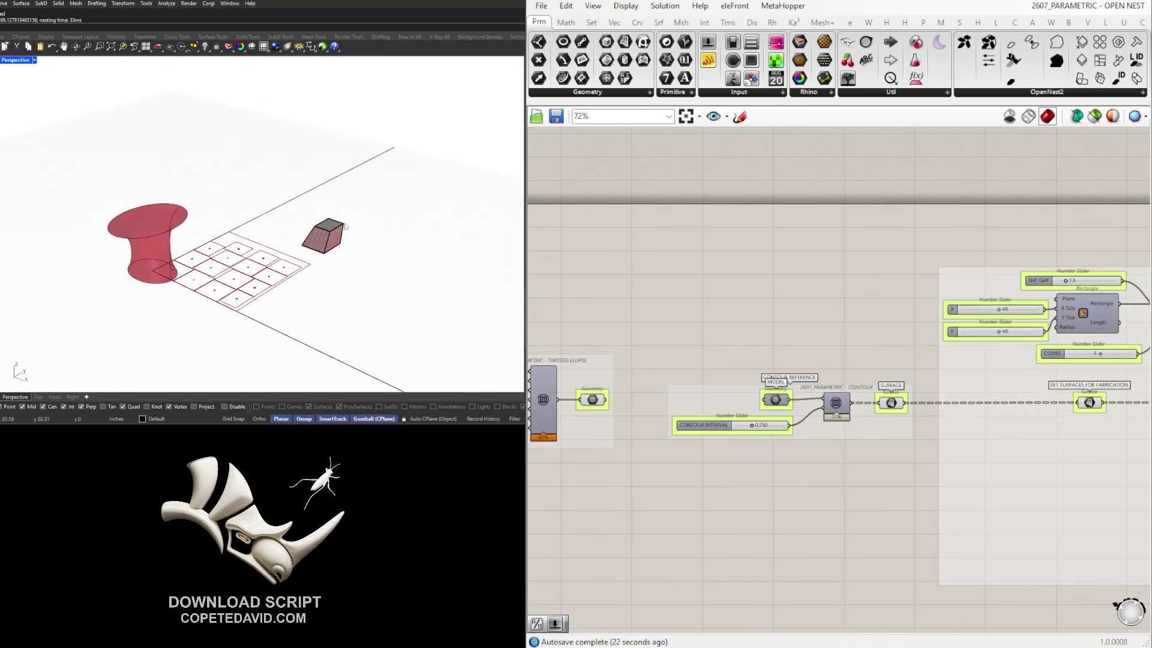
Reconnect the twisted ellipse's Geometry output to the contour group's MODEL parameter and delete the slanted box from the Rhino model
scroll(621, 408, "up", 2)
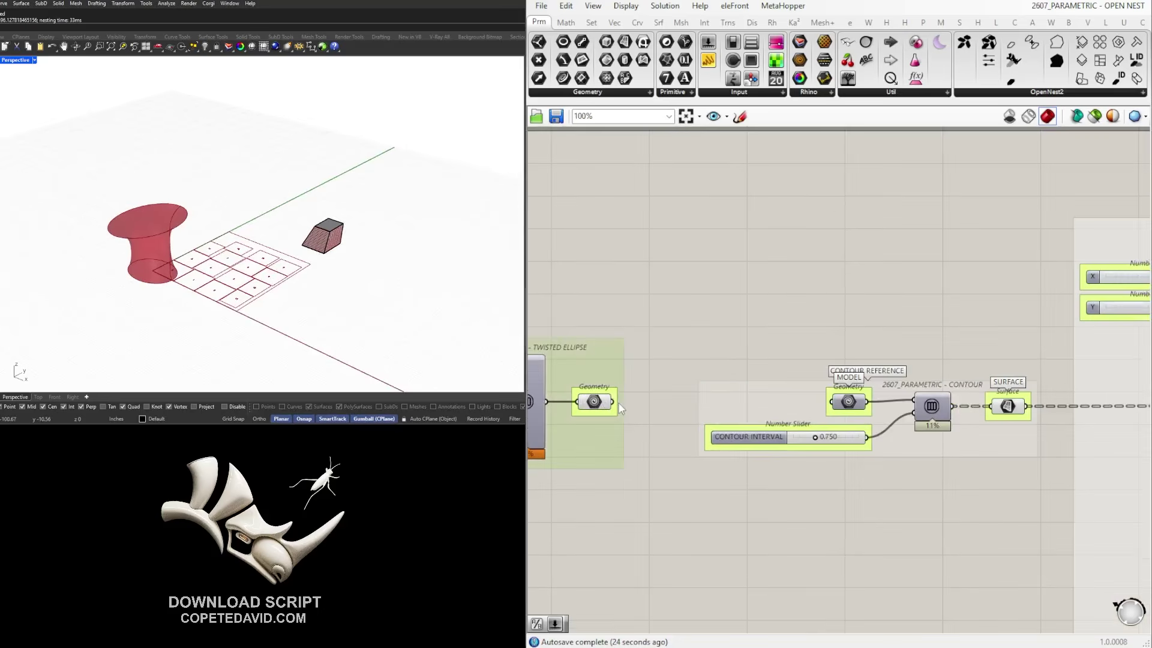
left_click_drag(613, 401, 832, 402)
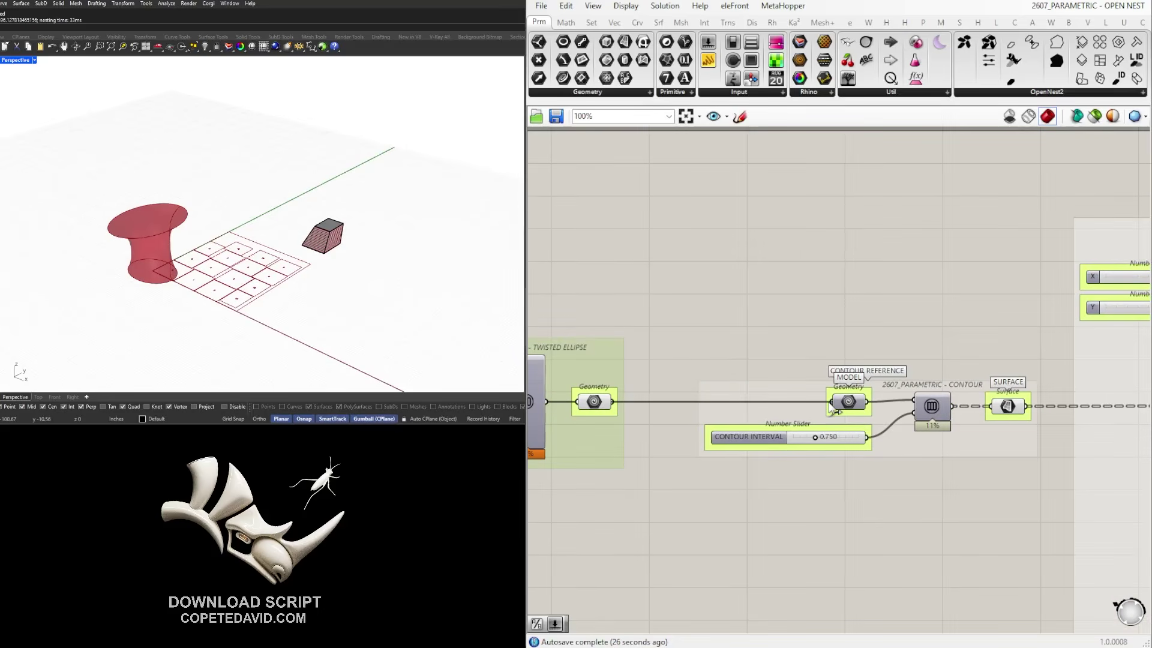
scroll(342, 265, "down", 5)
right_click_drag(342, 266, 348, 266)
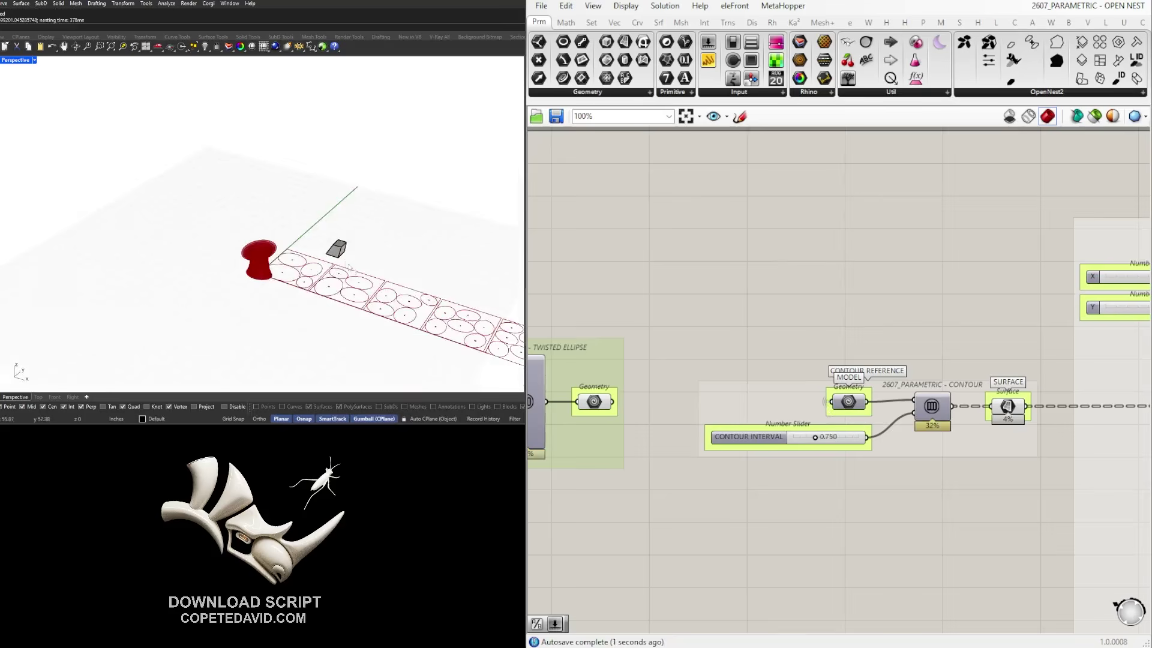
left_click_drag(275, 154, 428, 228)
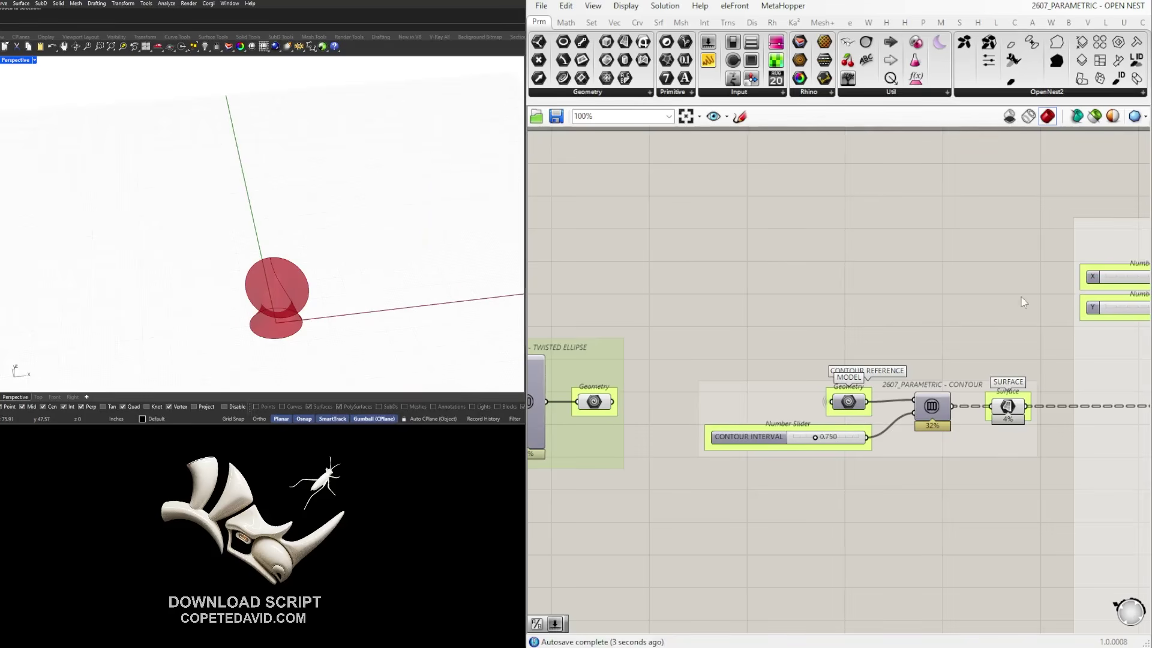
Review the complete script layout and inspect the numbered elliptical slices nested on the first sheets
scroll(792, 345, "down", 5)
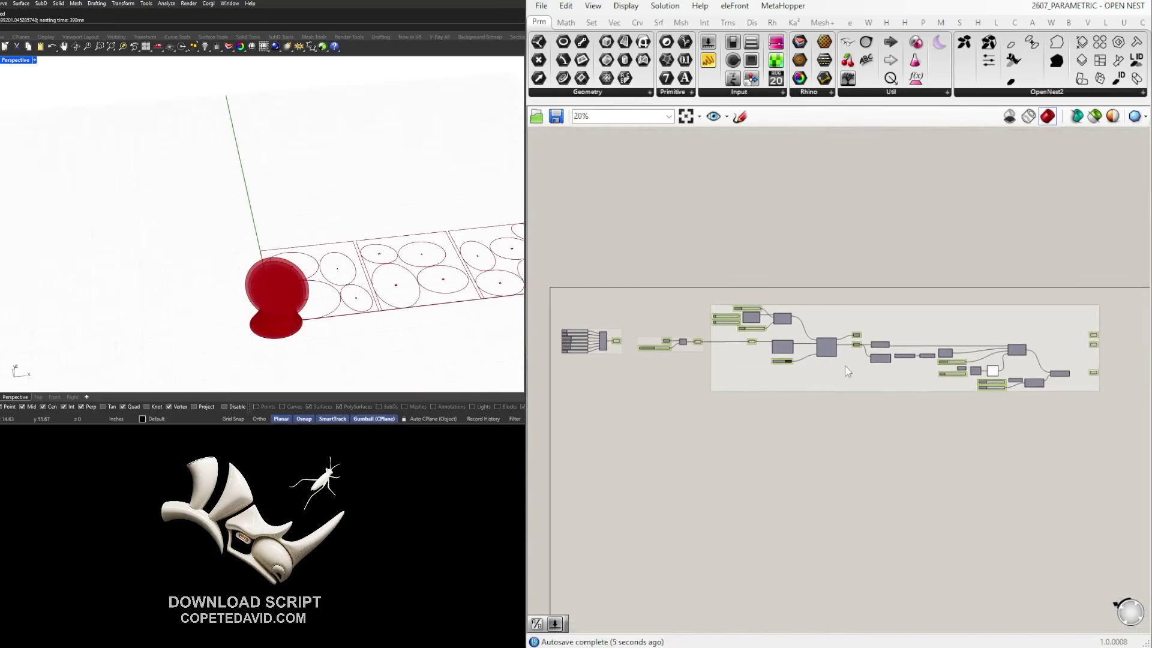
scroll(876, 435, "up", 1)
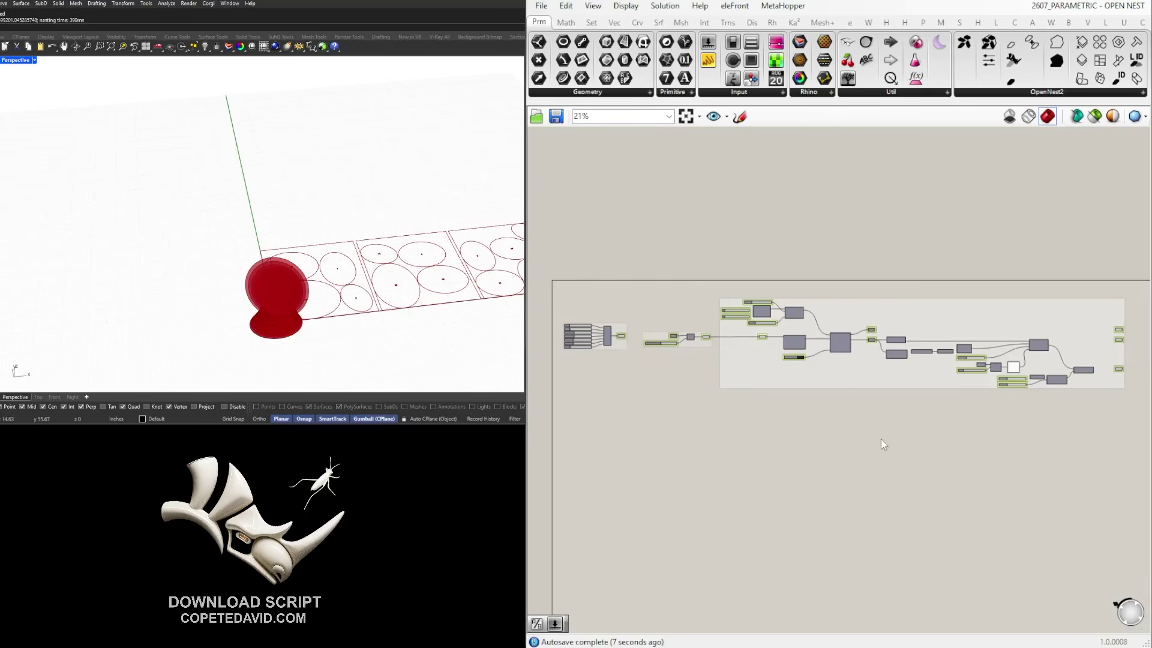
right_click(890, 441)
mouse_move(860, 432)
right_mouse_down()
mouse_move(853, 450)
mouse_move(856, 438)
right_mouse_up()
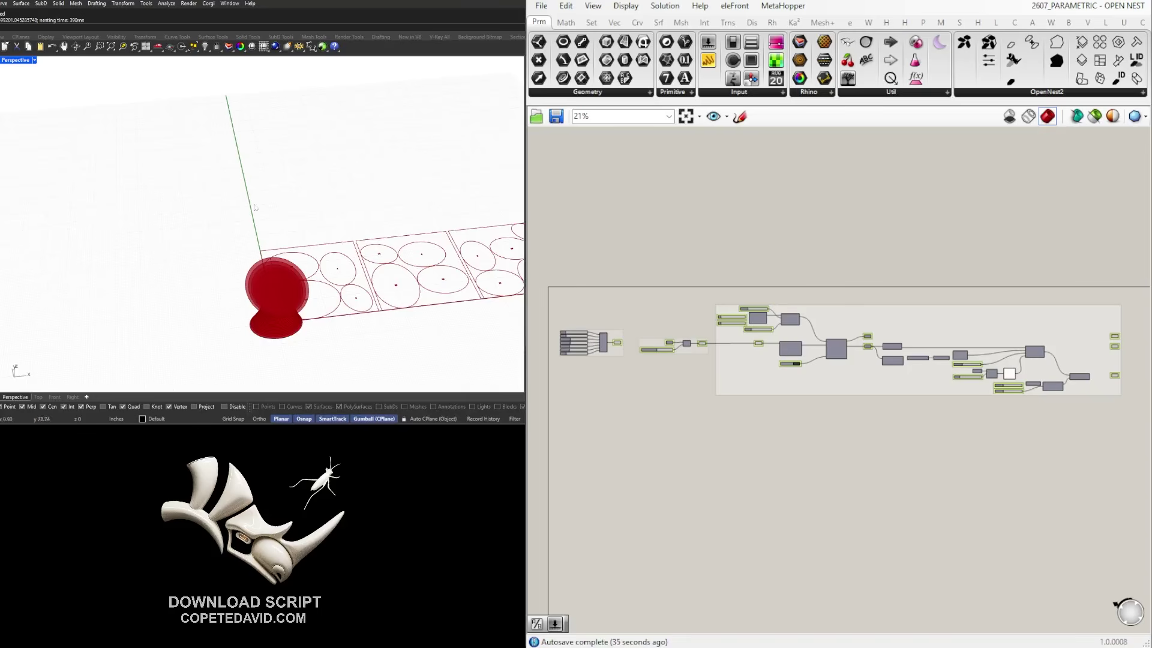
scroll(346, 288, "up", 5)
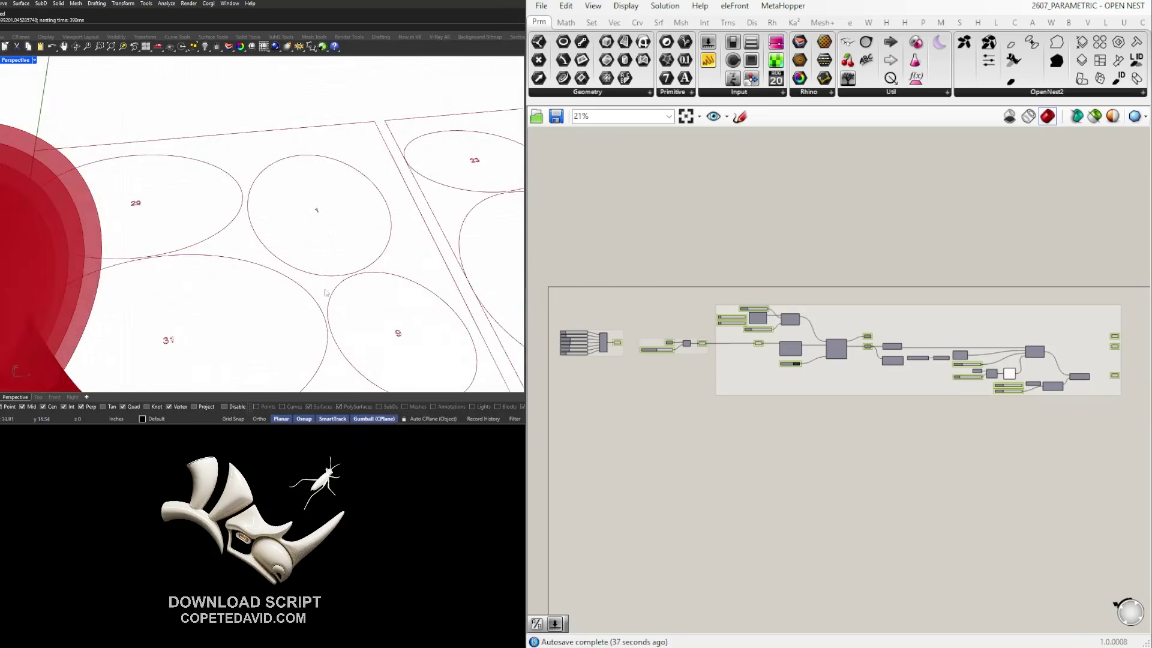
Review the multiple-text values stored in the OpenNest2 component's Options input, including rotations, placement type, spacing, seed, tolerance, mutation and population
scroll(324, 292, "down", 10)
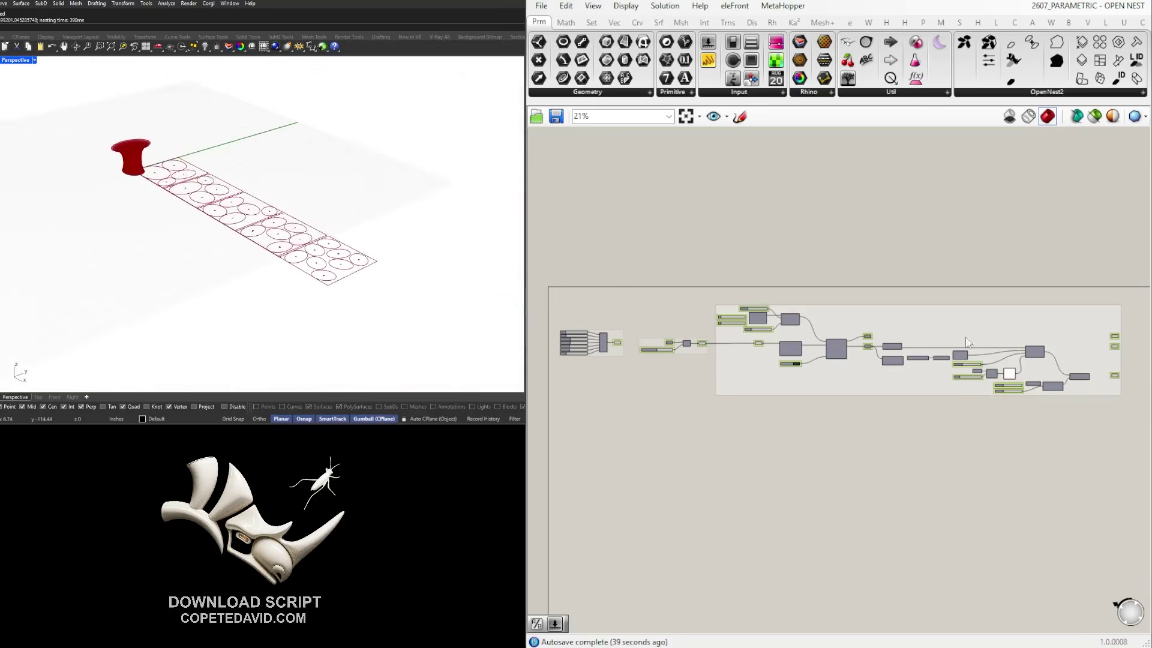
scroll(966, 342, "up", 8)
right_click_drag(900, 311, 747, 357)
scroll(668, 372, "down", 4)
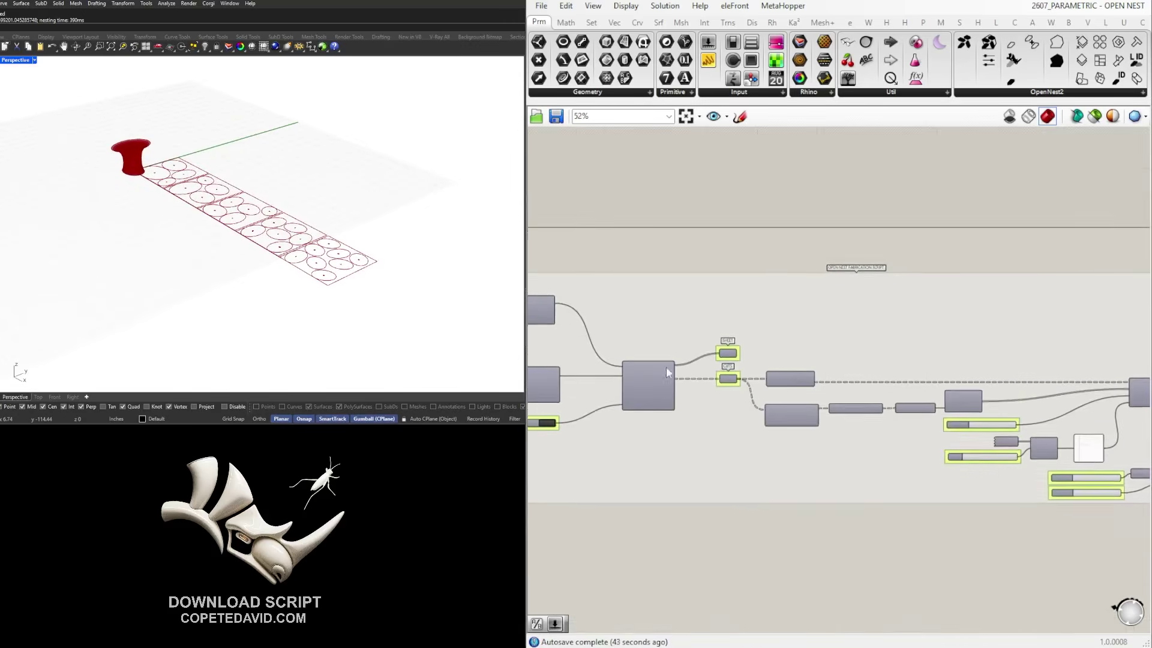
scroll(660, 380, "up", 5)
right_click_drag(606, 379, 713, 393)
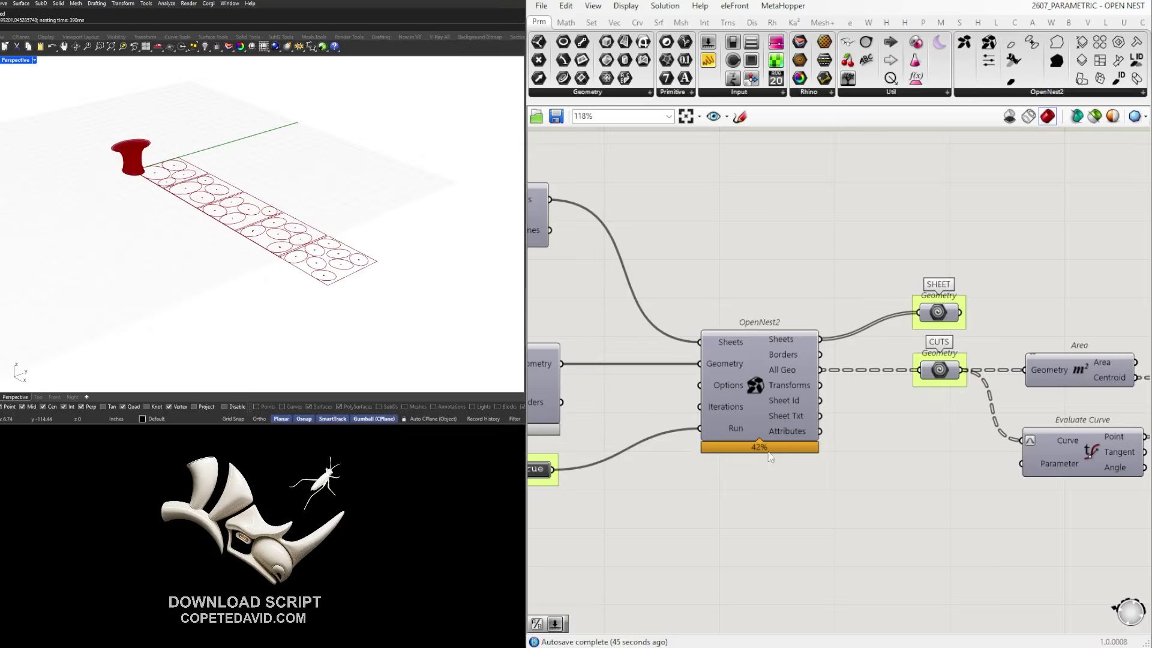
scroll(714, 402, "up", 4)
right_click(733, 376)
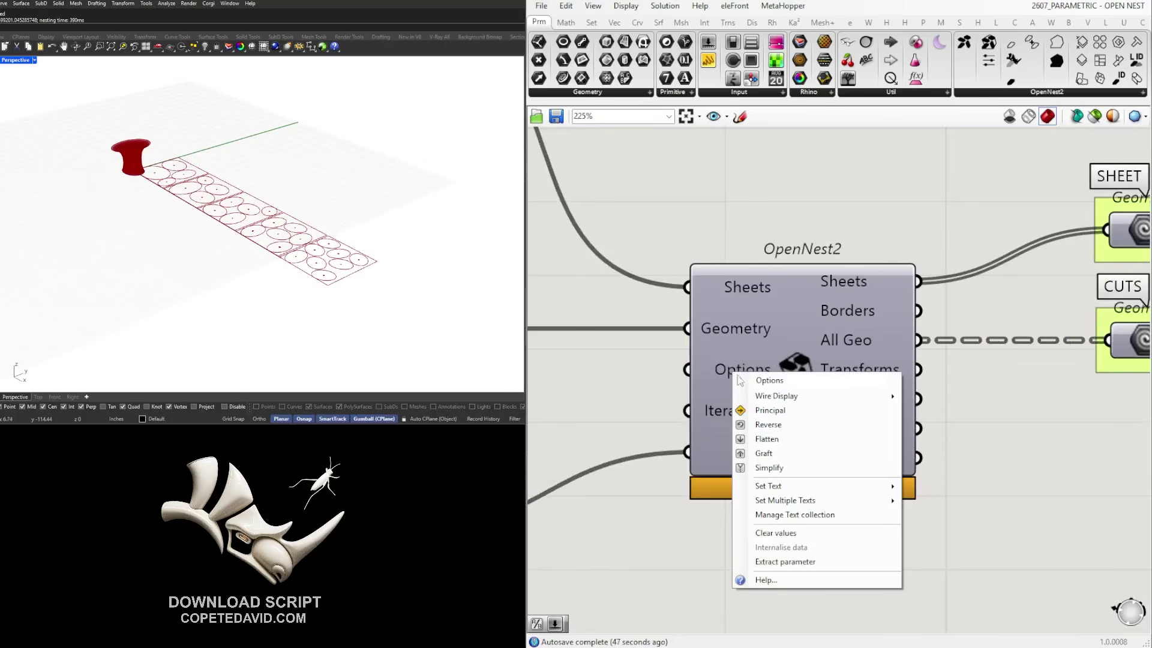
mouse_move(863, 509)
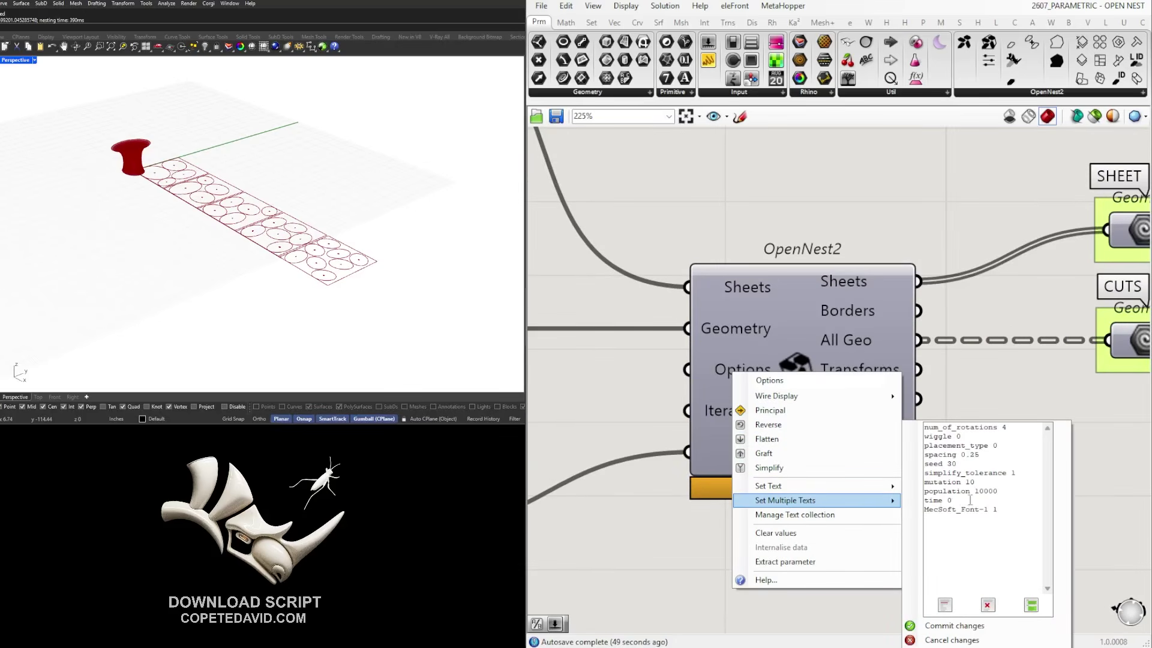
left_click(1014, 501)
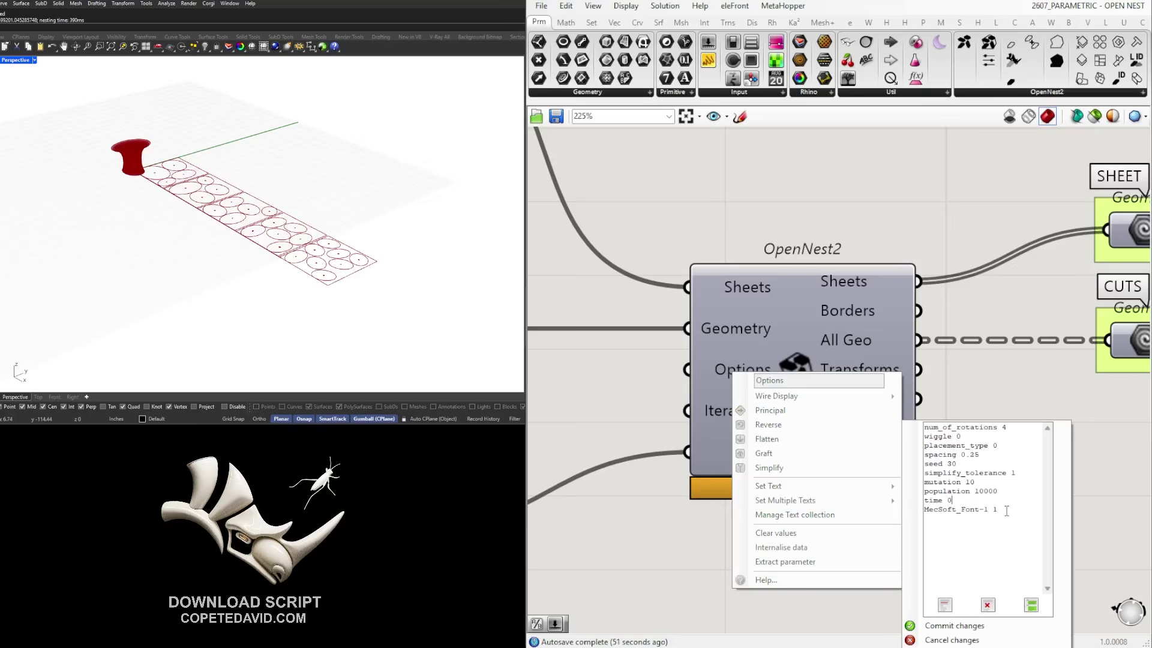
left_click_drag(1007, 511, 918, 428)
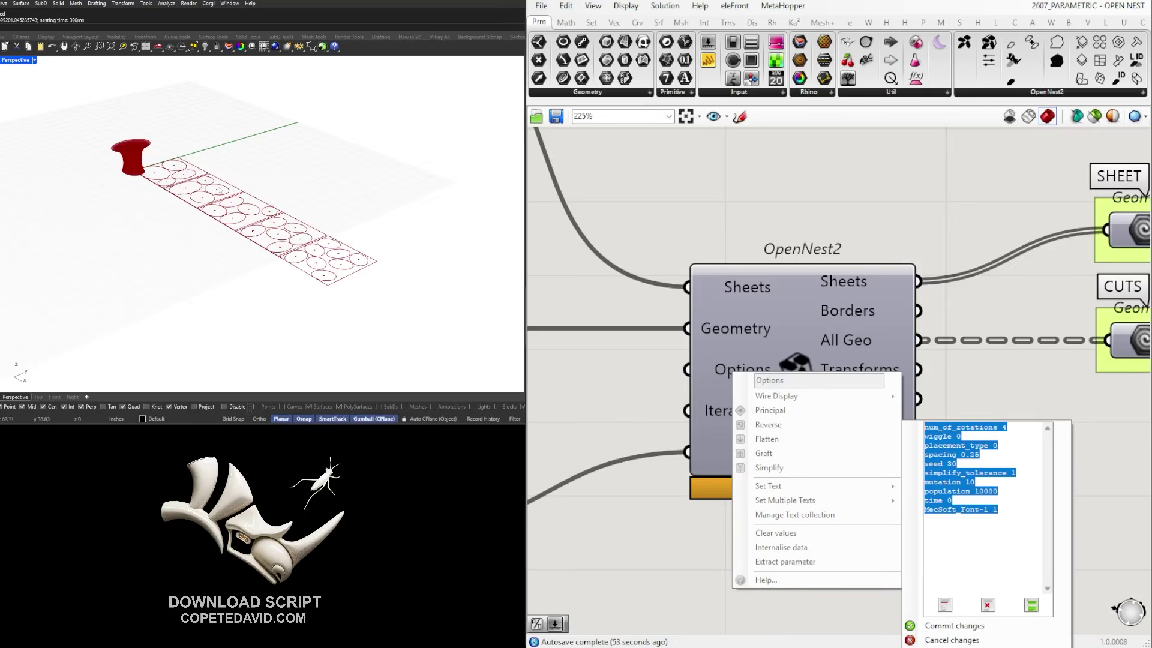
left_click(912, 207)
scroll(766, 300, "down", 8)
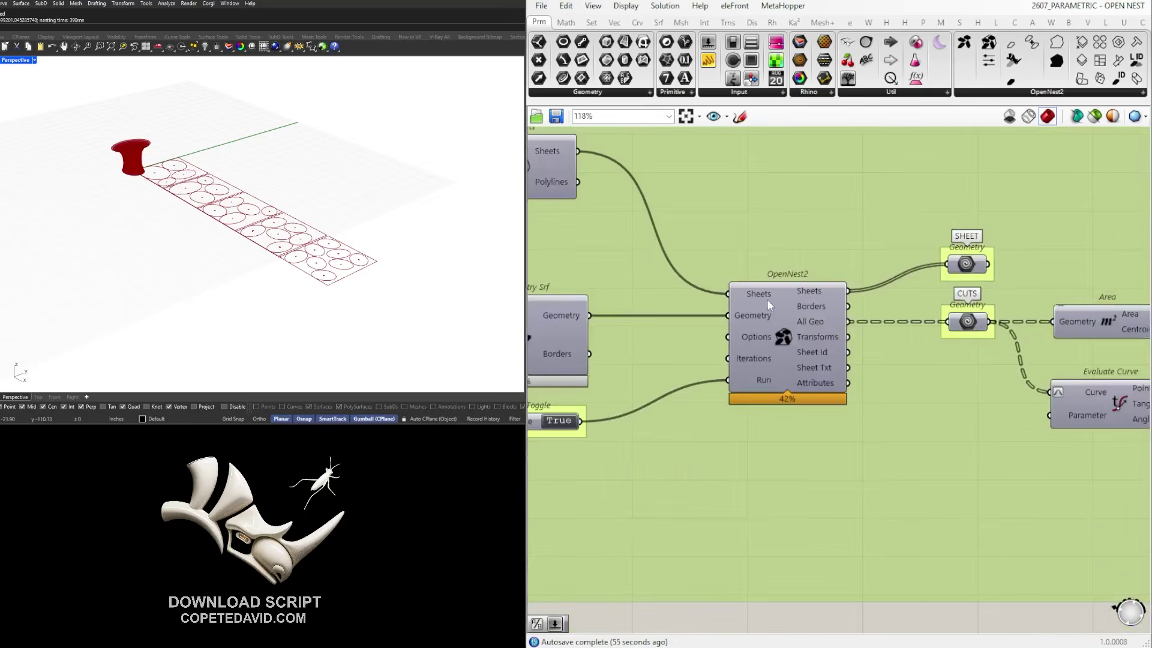
left_click(852, 447)
scroll(853, 456, "down", 2)
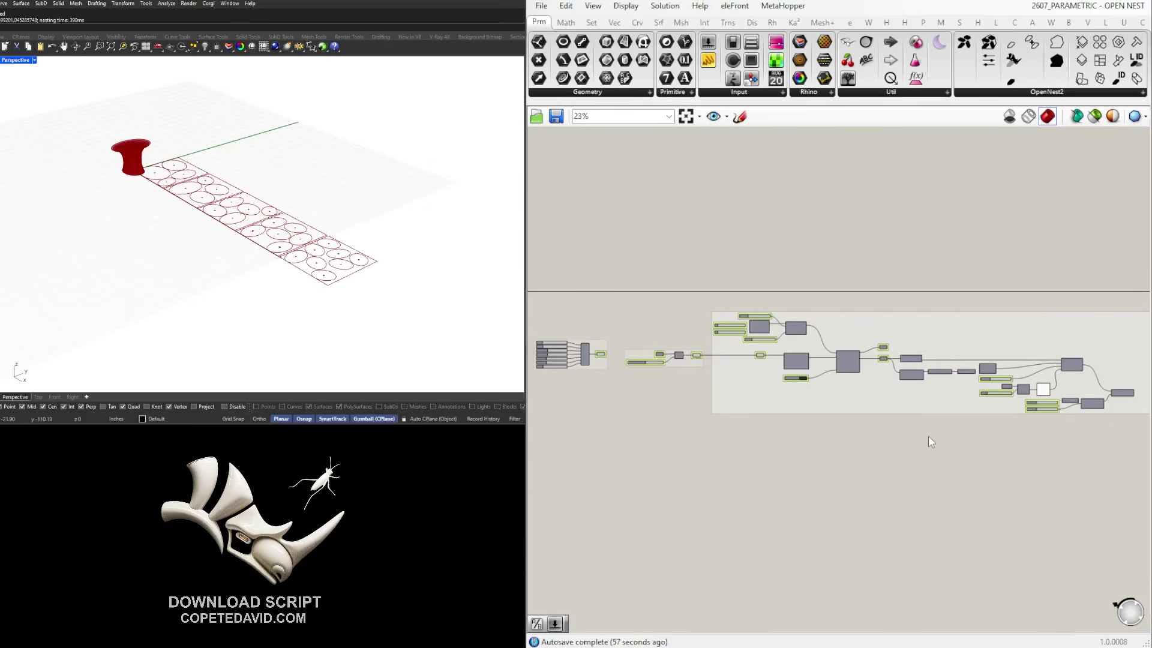
scroll(927, 444, "down", 2)
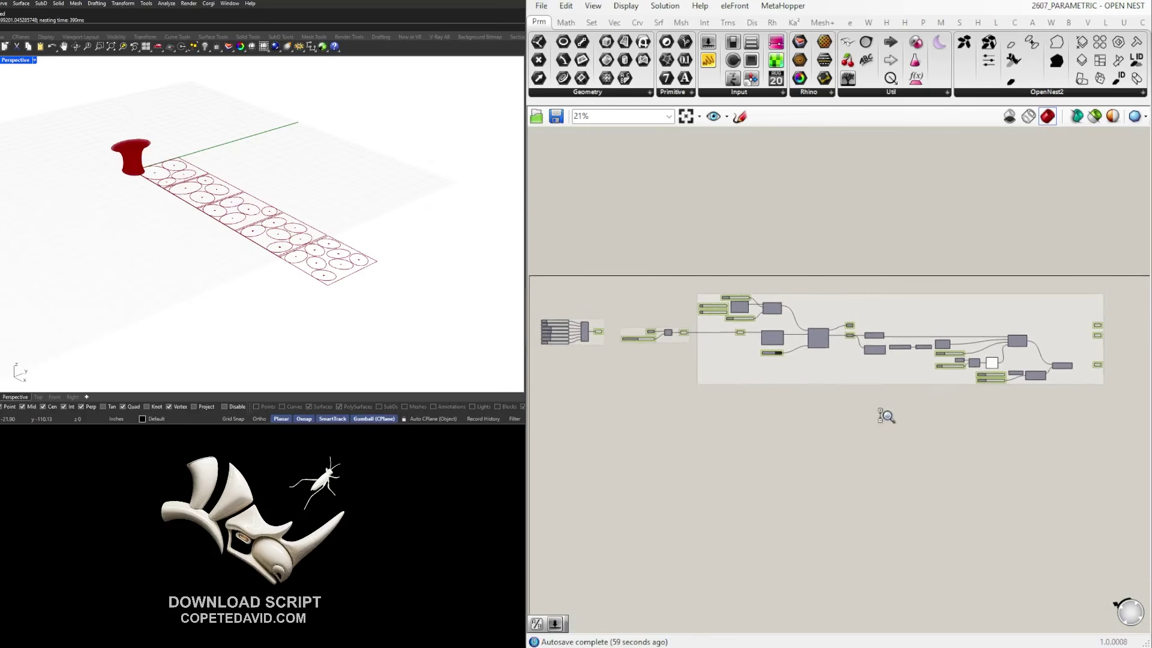
scroll(894, 418, "down", 1)
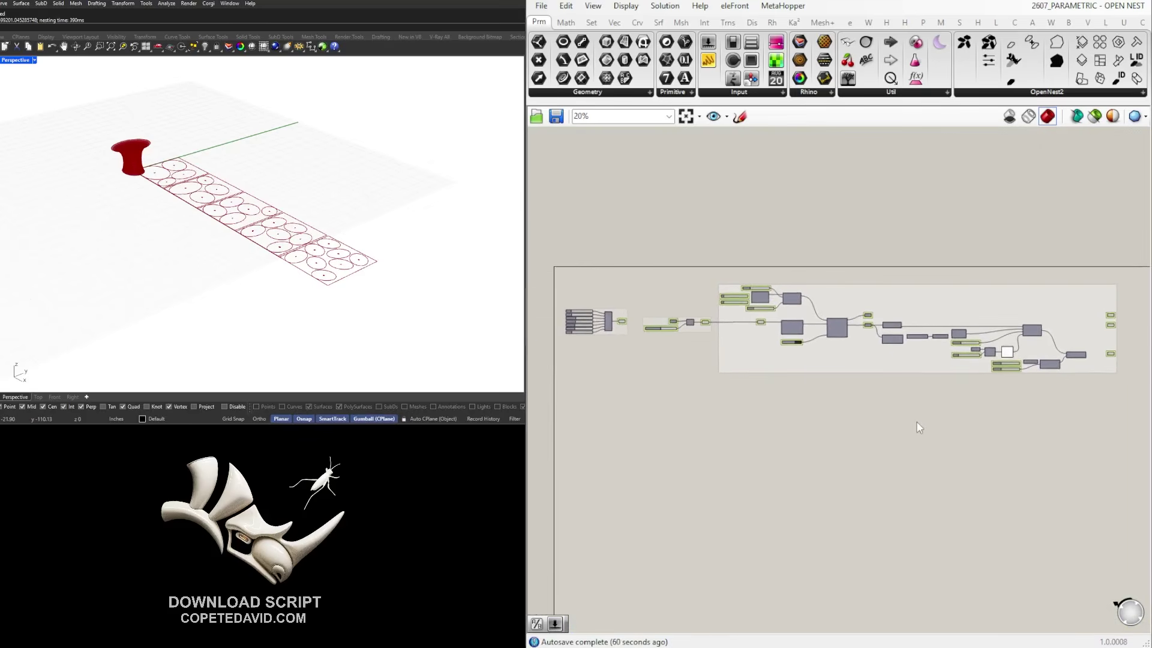